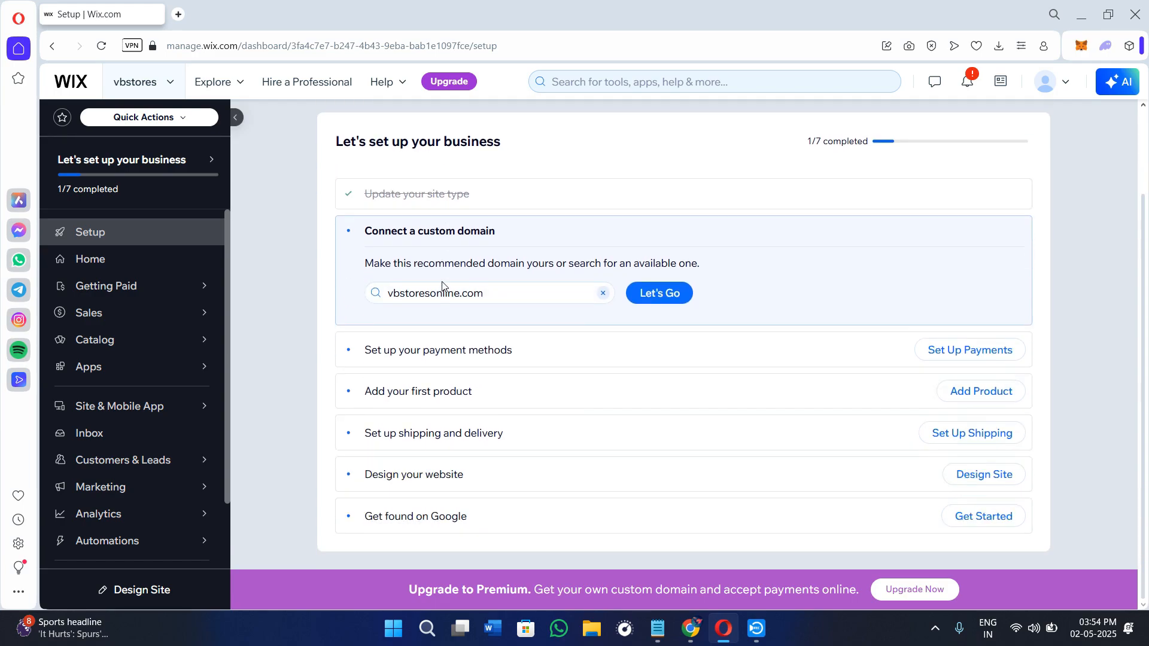
pyautogui.scroll(2, 443, 288)
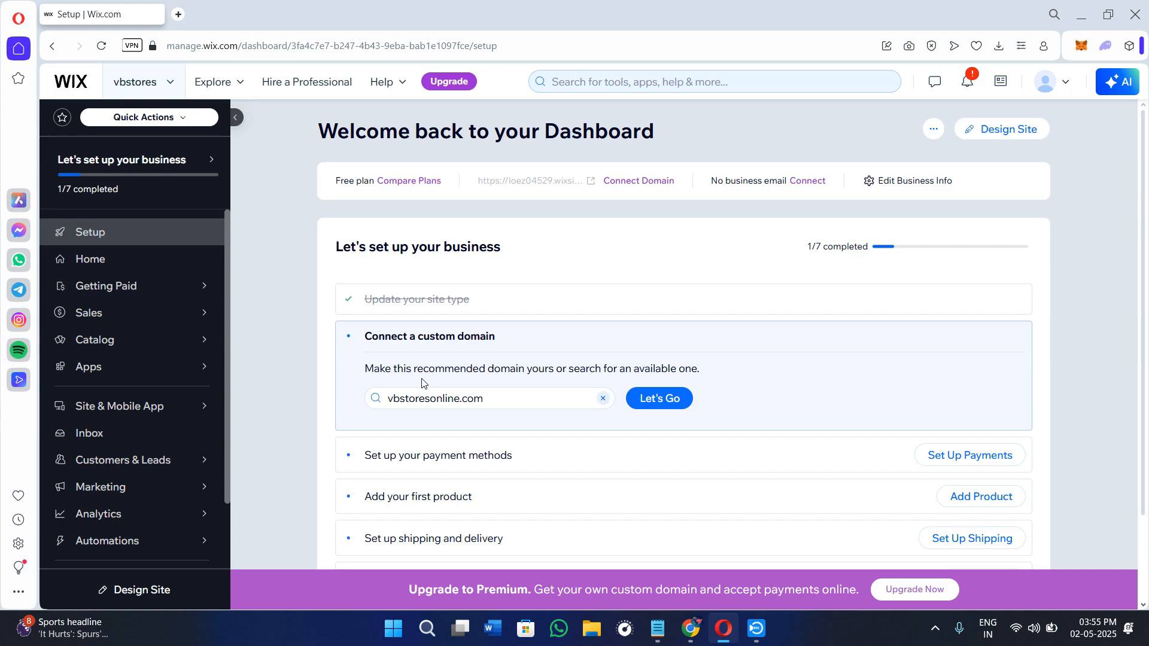
pyautogui.scroll(-2, 423, 386)
pyautogui.scroll(2, 401, 455)
pyautogui.scroll(-2, 935, 450)
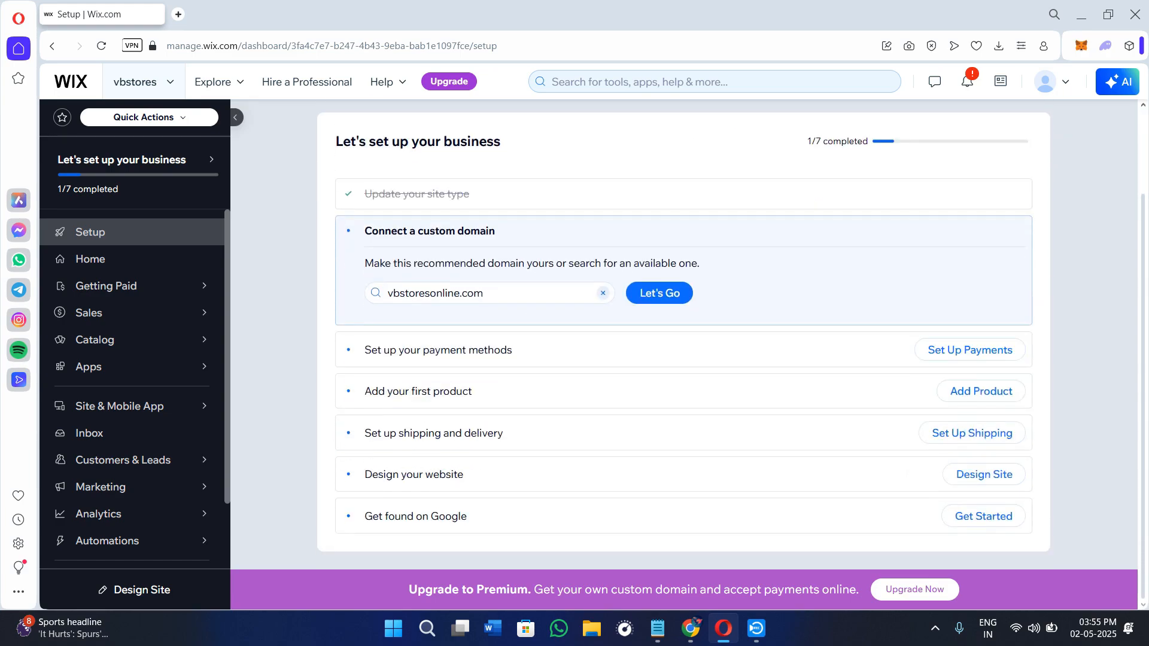
# Step: Load the wix.com website in a new browser tab
pyautogui.click(177, 13)
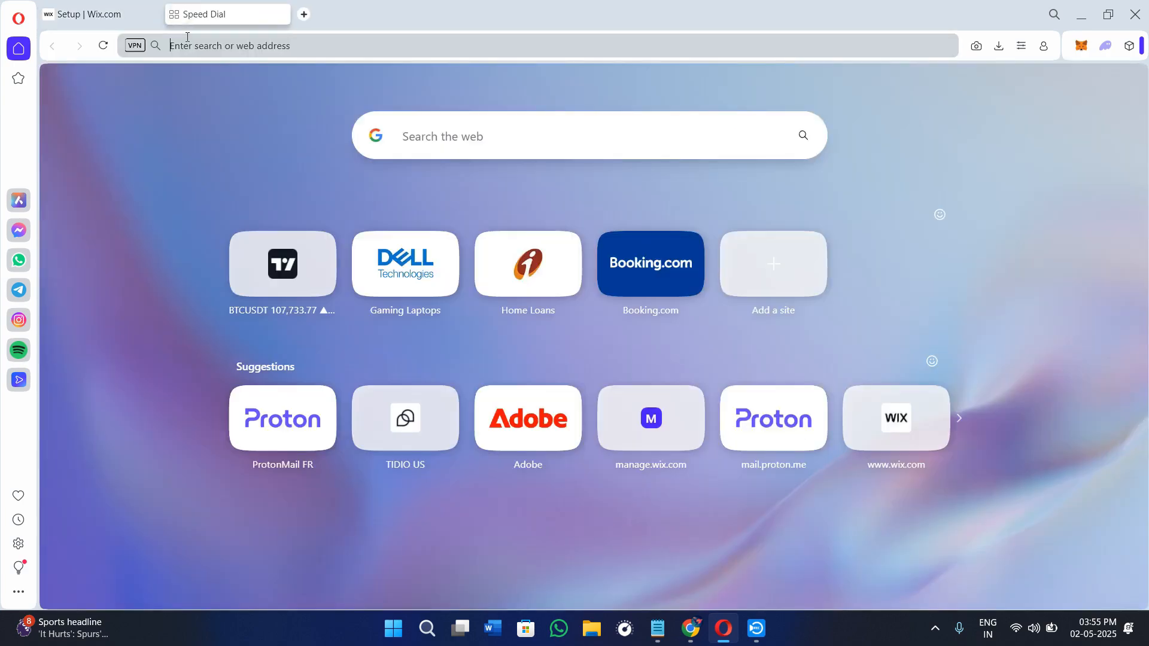
pyautogui.write('wi')
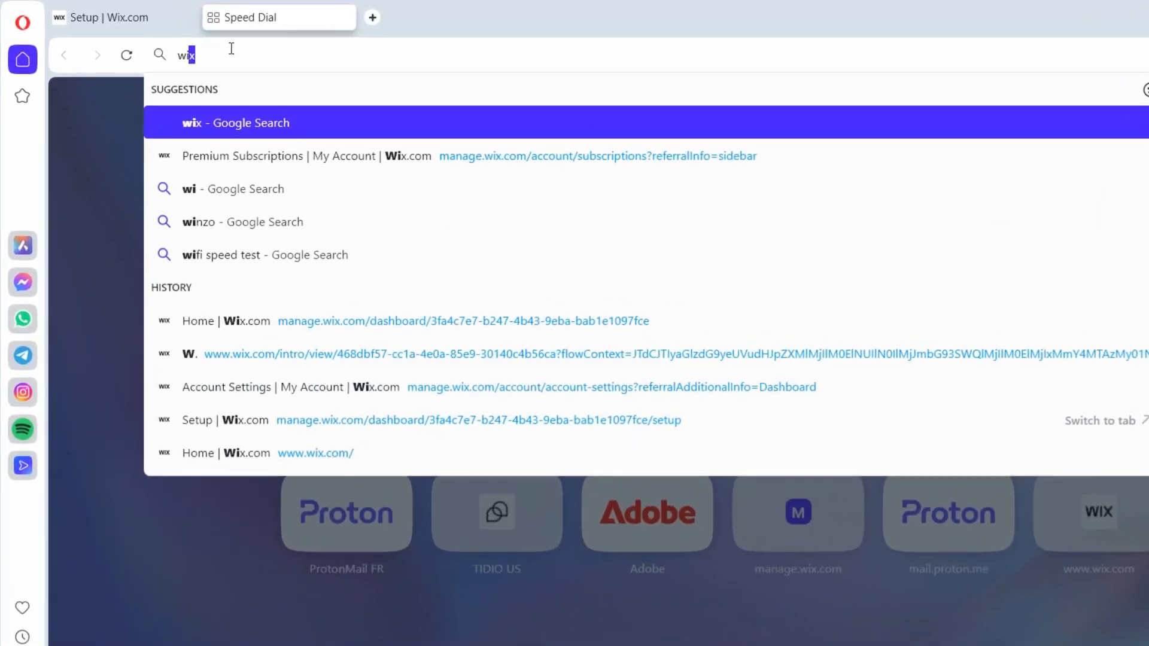
pyautogui.write('x.')
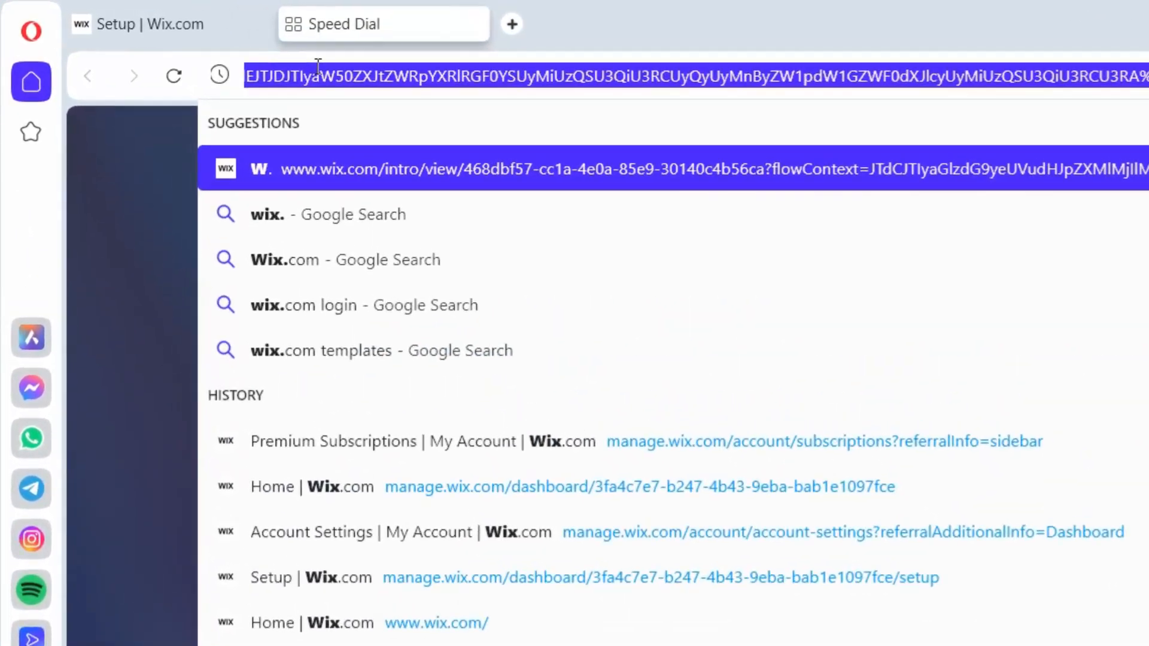
pyautogui.write('cp')
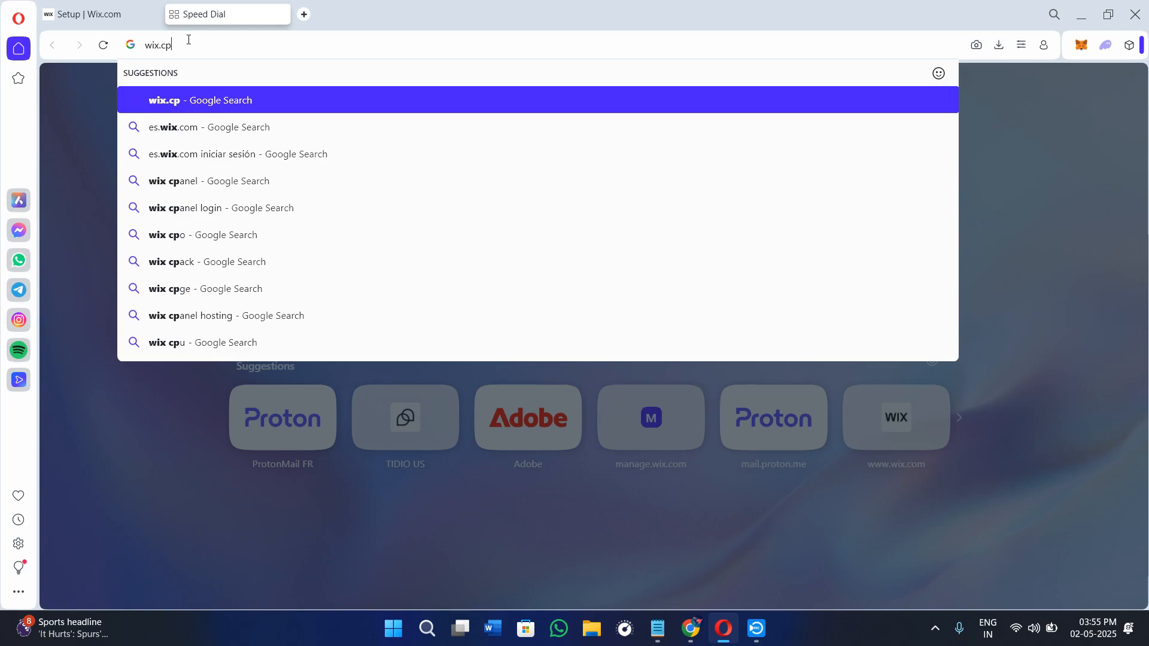
pyautogui.press('BackSpace')
pyautogui.write('om')
pyautogui.press('Return')
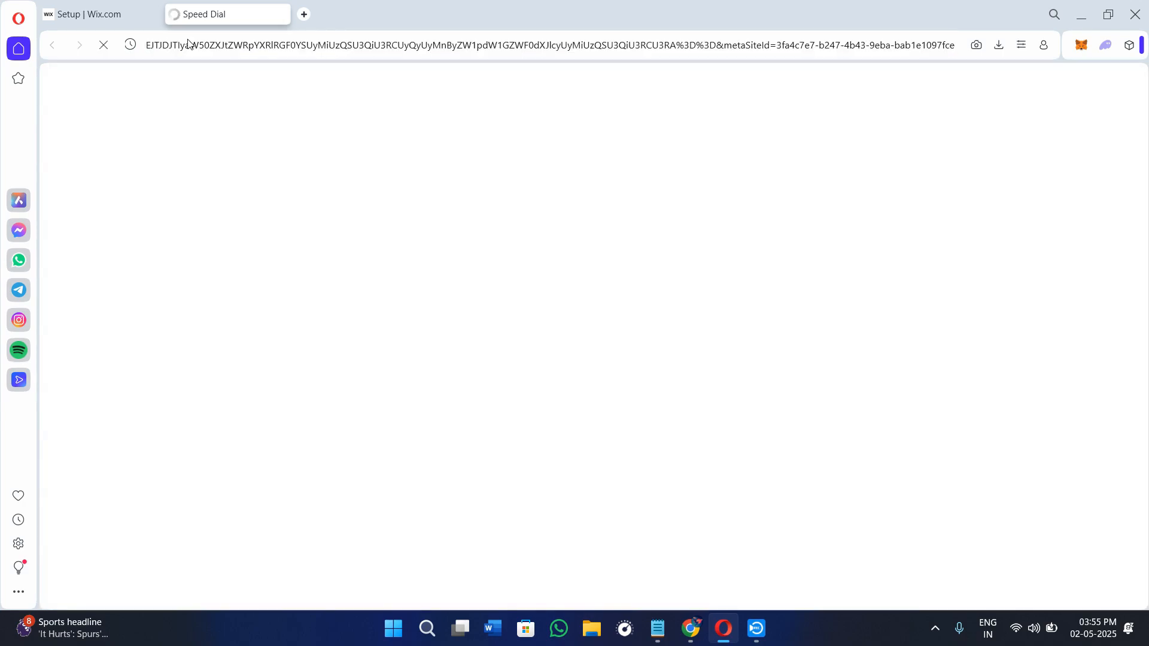
# Step: Return to the vbstores dashboard, open its site for design editing and dismiss the AI content form
pyautogui.click(116, 15)
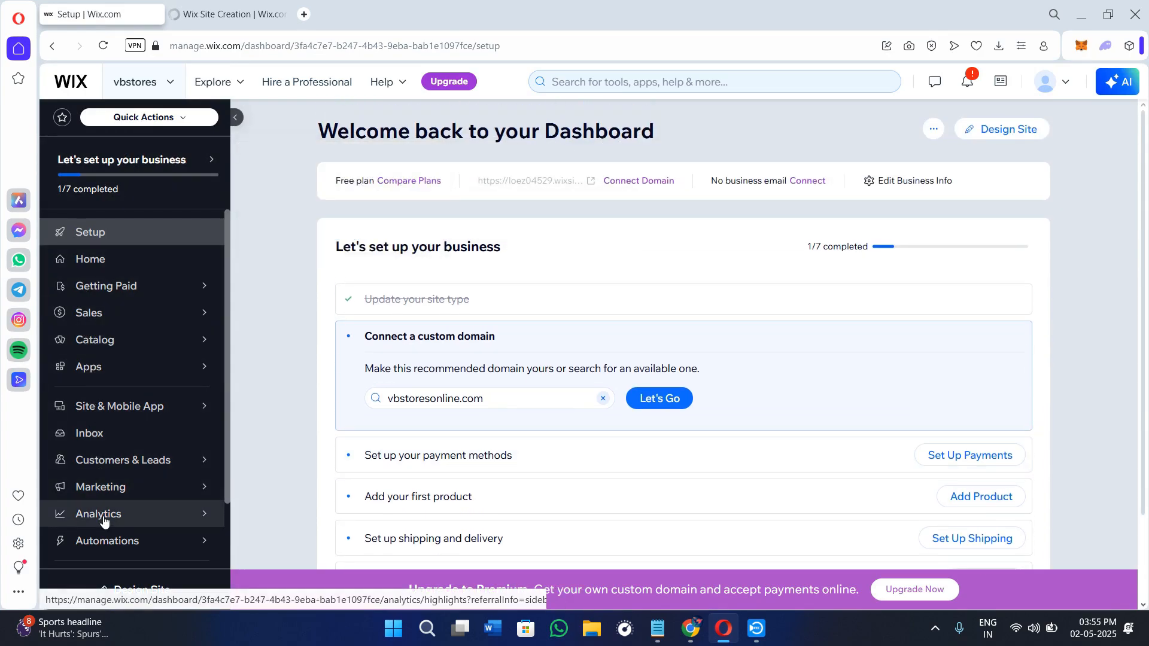
pyautogui.click(125, 595)
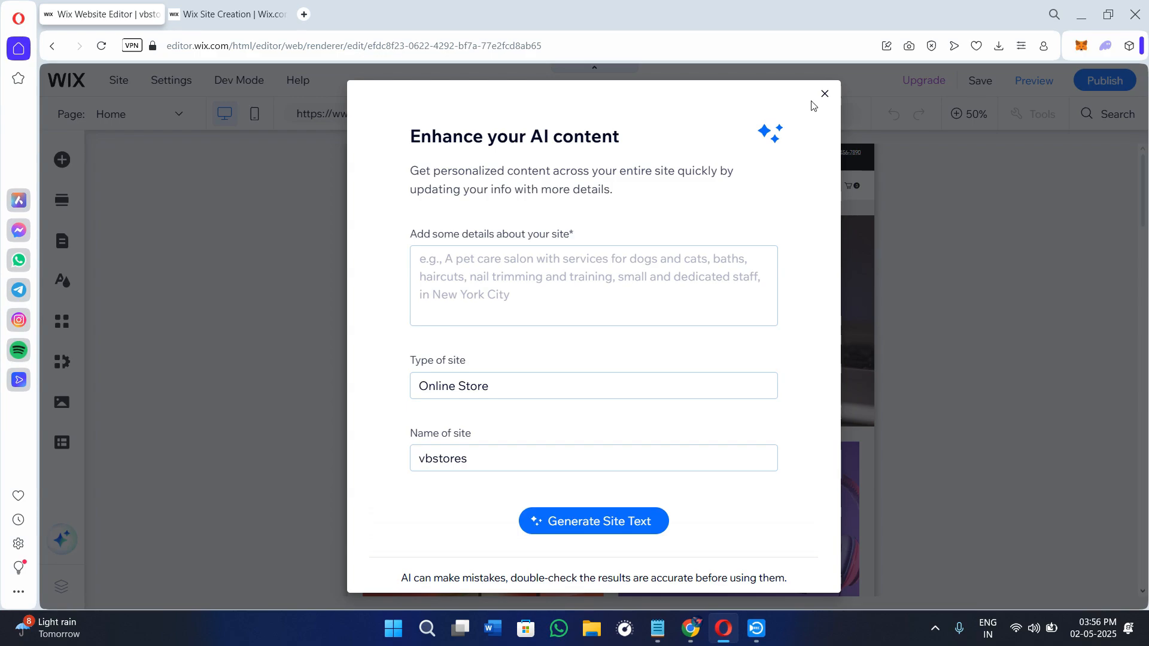
pyautogui.click(824, 93)
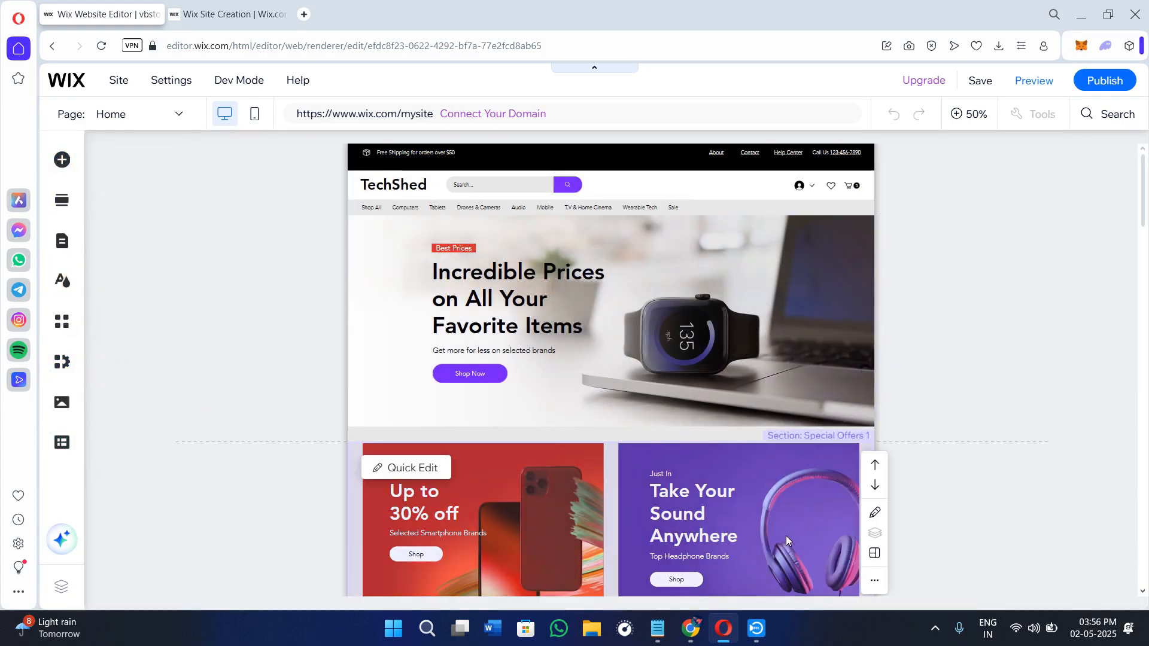
# Step: Add a blank section between the Benefits and Best Sellers sections of the Home page and bring up the strip elements
pyautogui.scroll(-2, 786, 538)
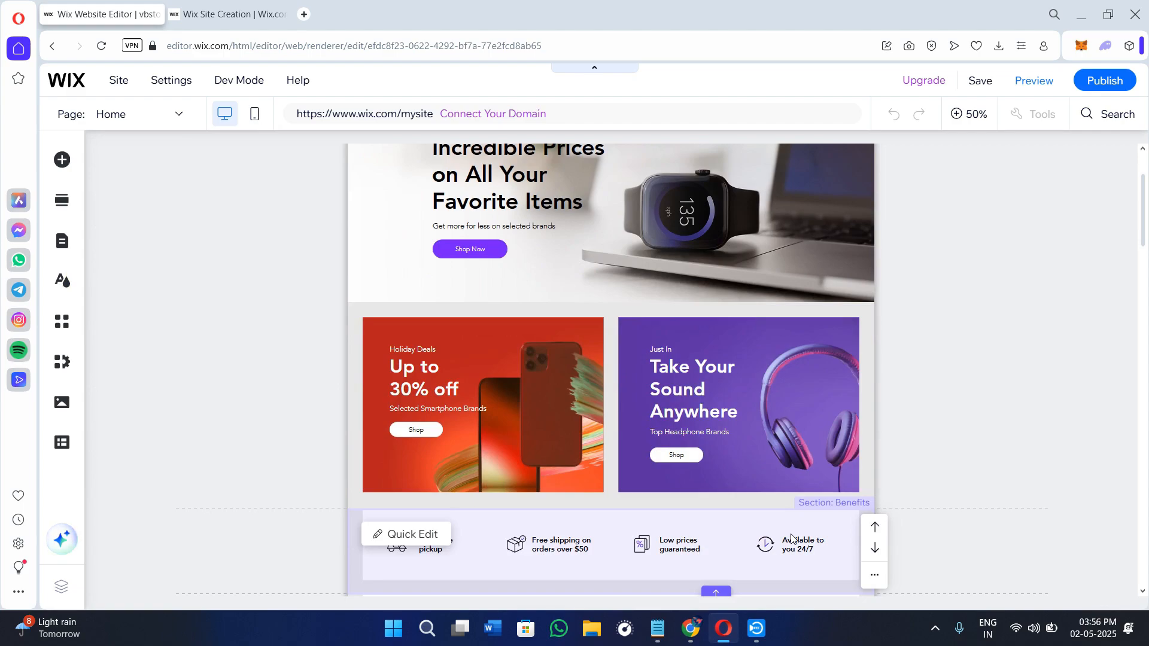
pyautogui.scroll(-4, 788, 526)
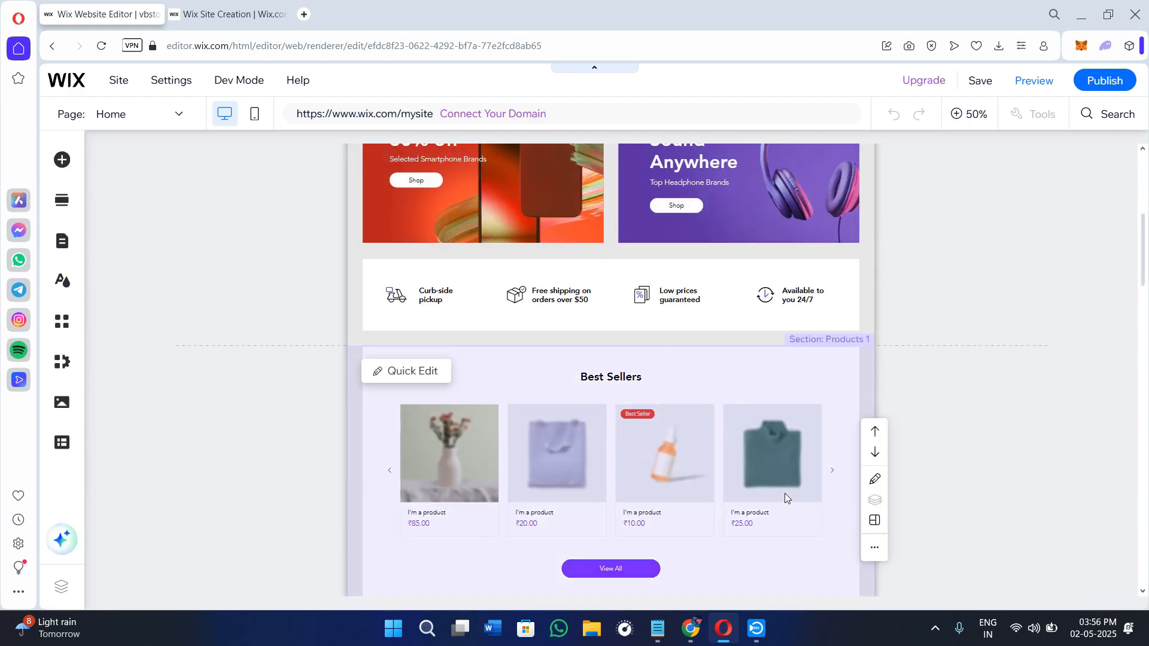
pyautogui.click(609, 347)
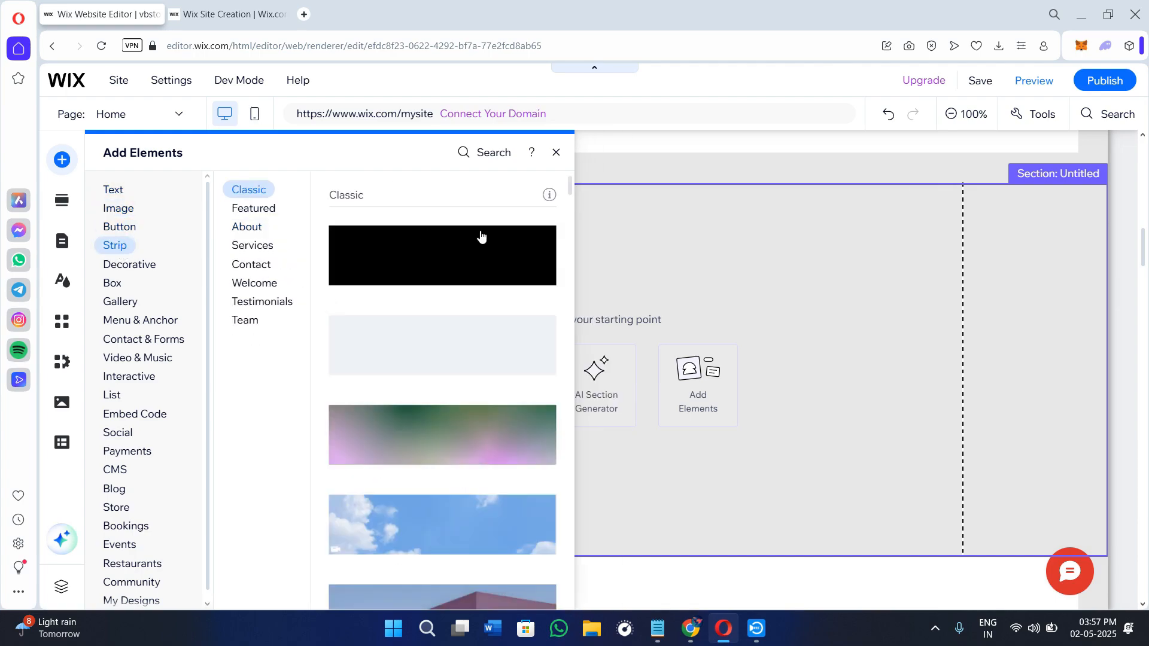
# Step: Examine the Classic and Featured strip designs available for the blank section
pyautogui.scroll(-10, 457, 492)
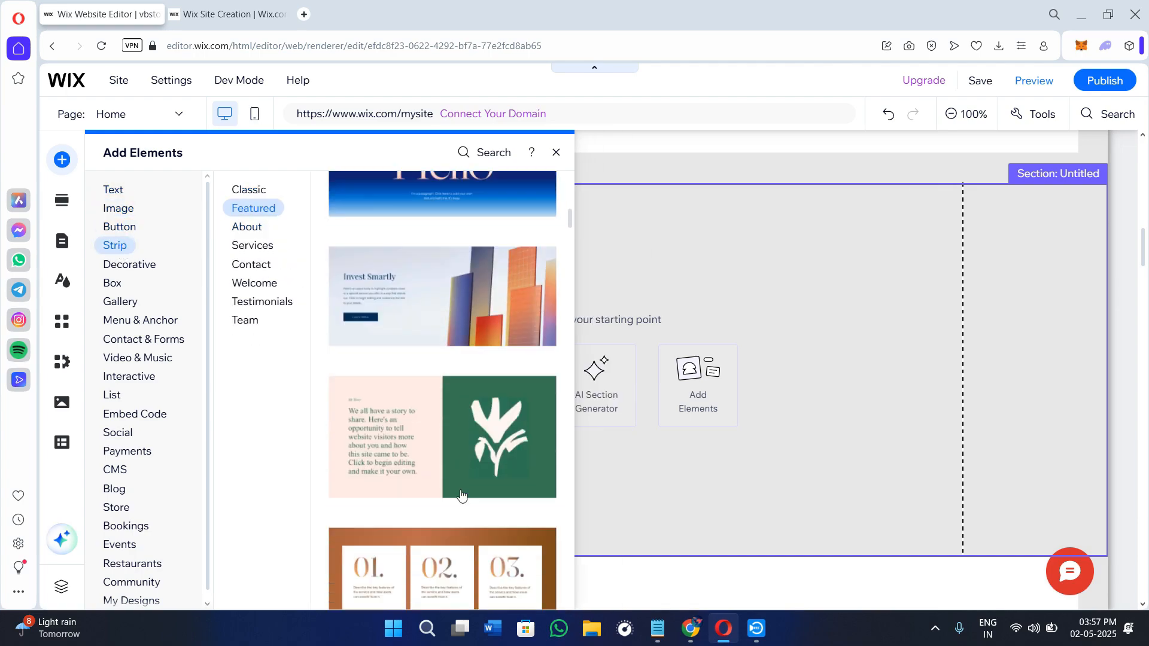
pyautogui.scroll(10, 462, 495)
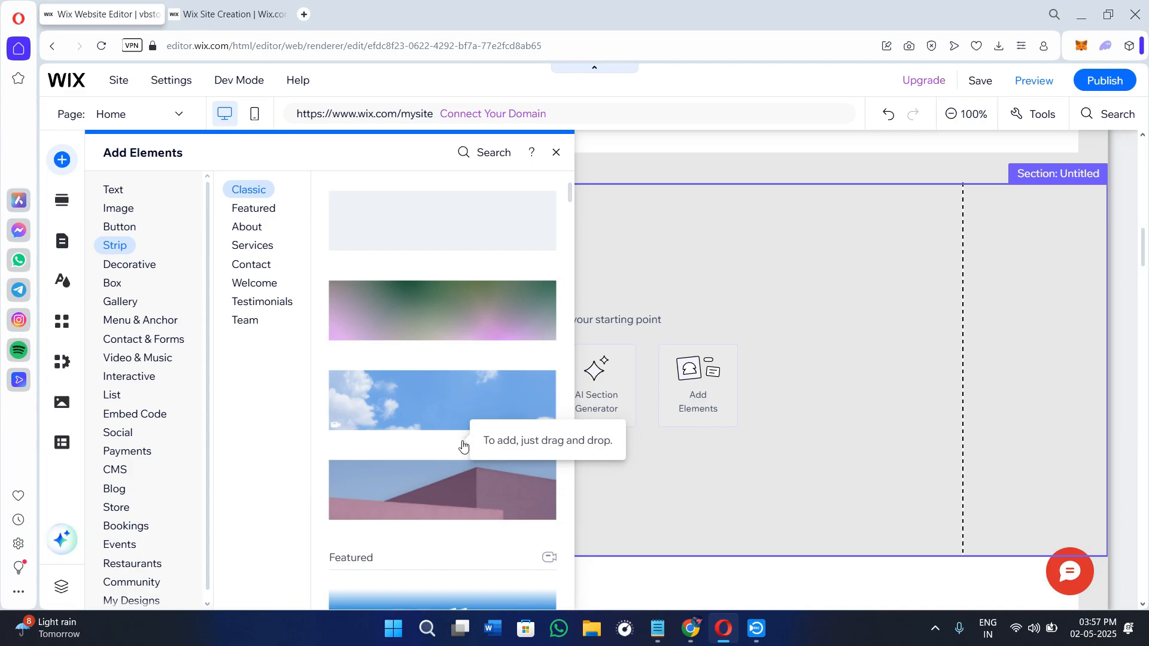
pyautogui.scroll(-5, 462, 446)
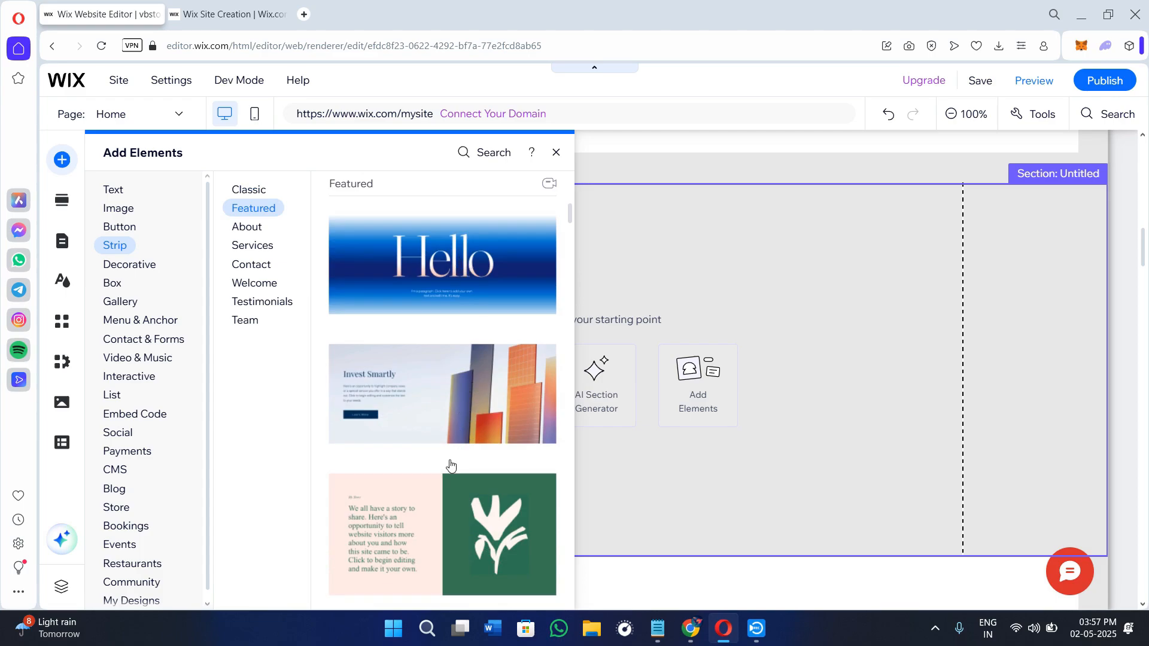
pyautogui.scroll(-2, 467, 502)
pyautogui.scroll(-4, 467, 503)
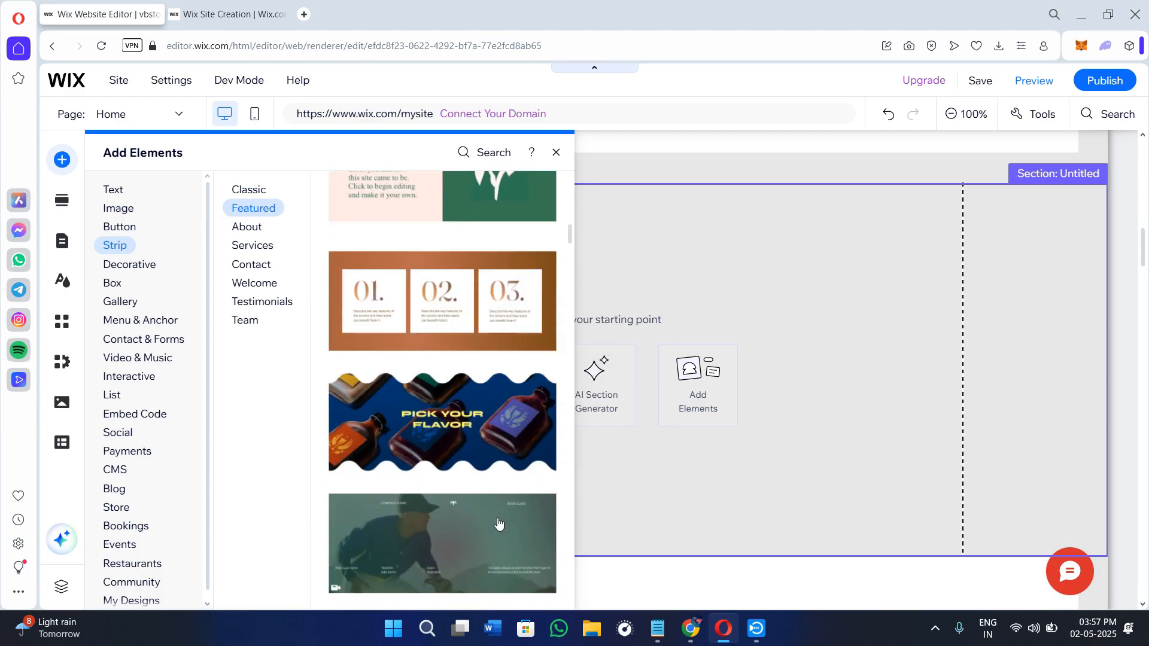
pyautogui.scroll(-2, 498, 519)
pyautogui.scroll(-4, 497, 516)
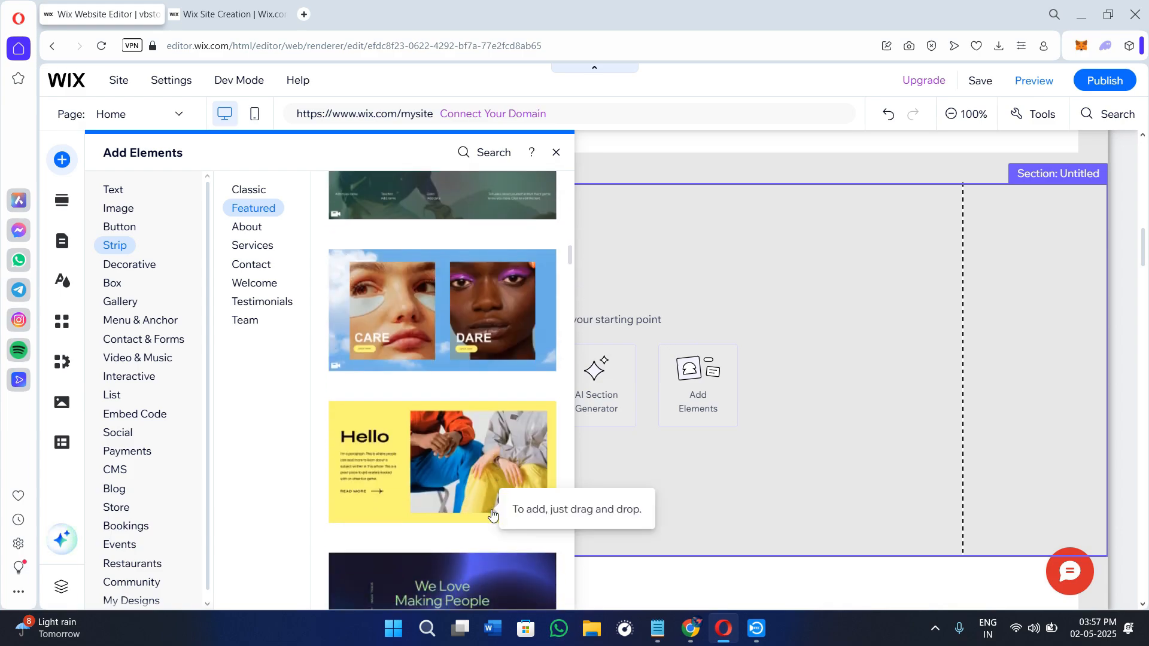
pyautogui.scroll(-4, 492, 515)
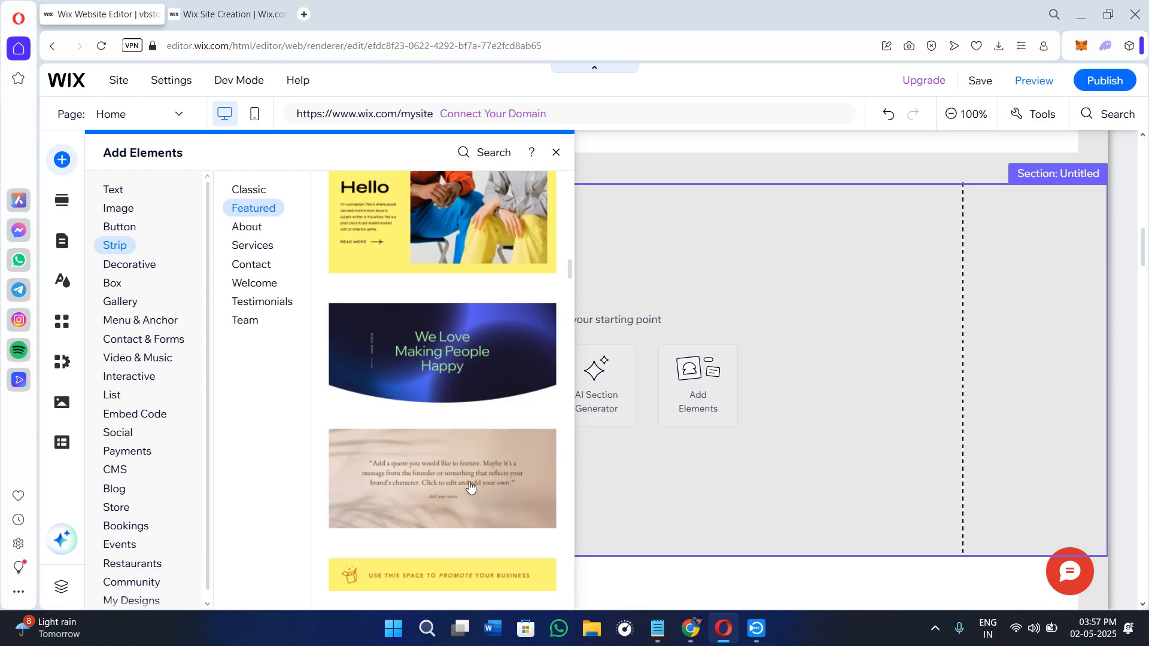
pyautogui.scroll(-4, 472, 487)
# Step: Look through the About, Services, Contact, Welcome, Testimonials and Team strip designs, then review the Contact ones again
pyautogui.click(250, 228)
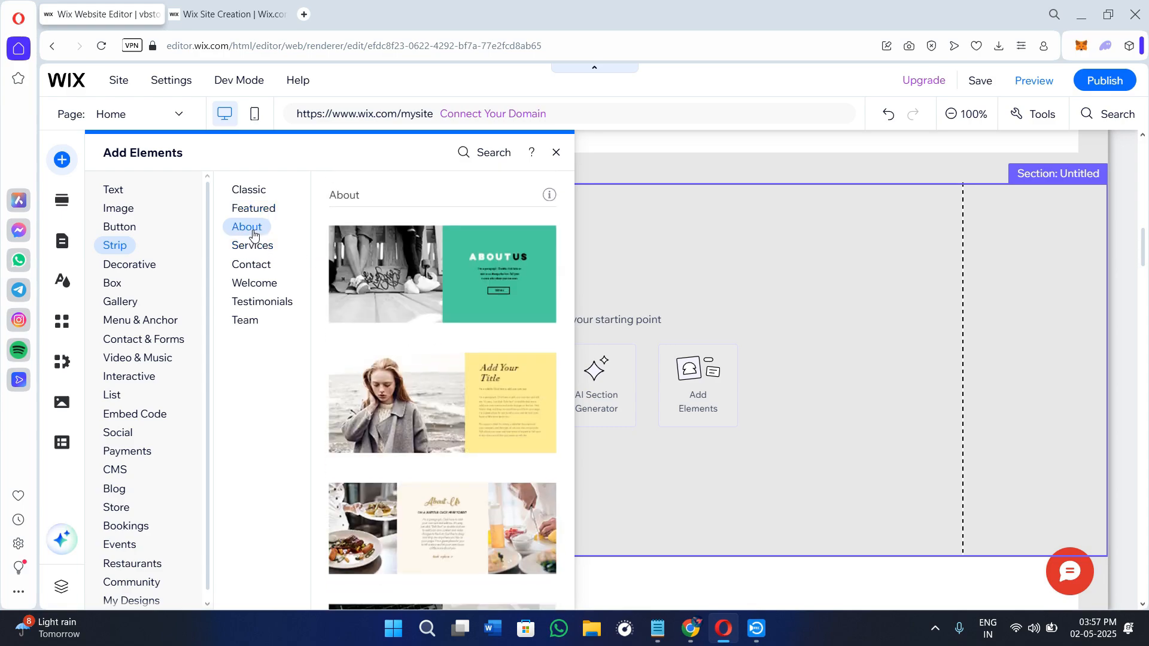
pyautogui.scroll(-8, 447, 478)
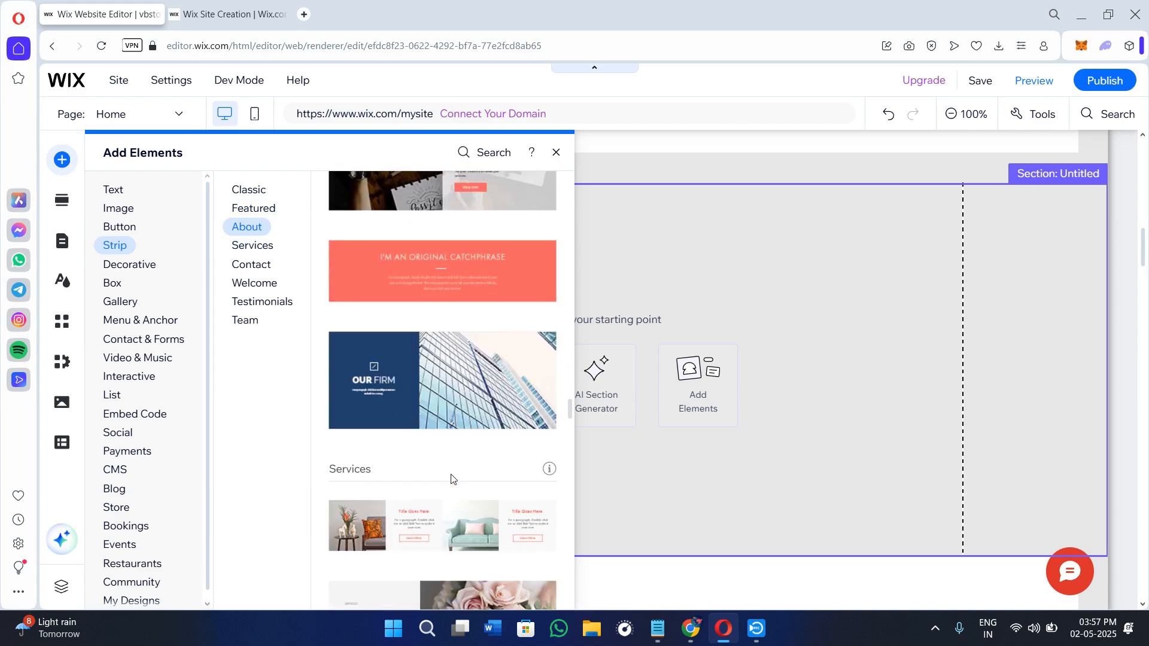
pyautogui.scroll(-2, 451, 478)
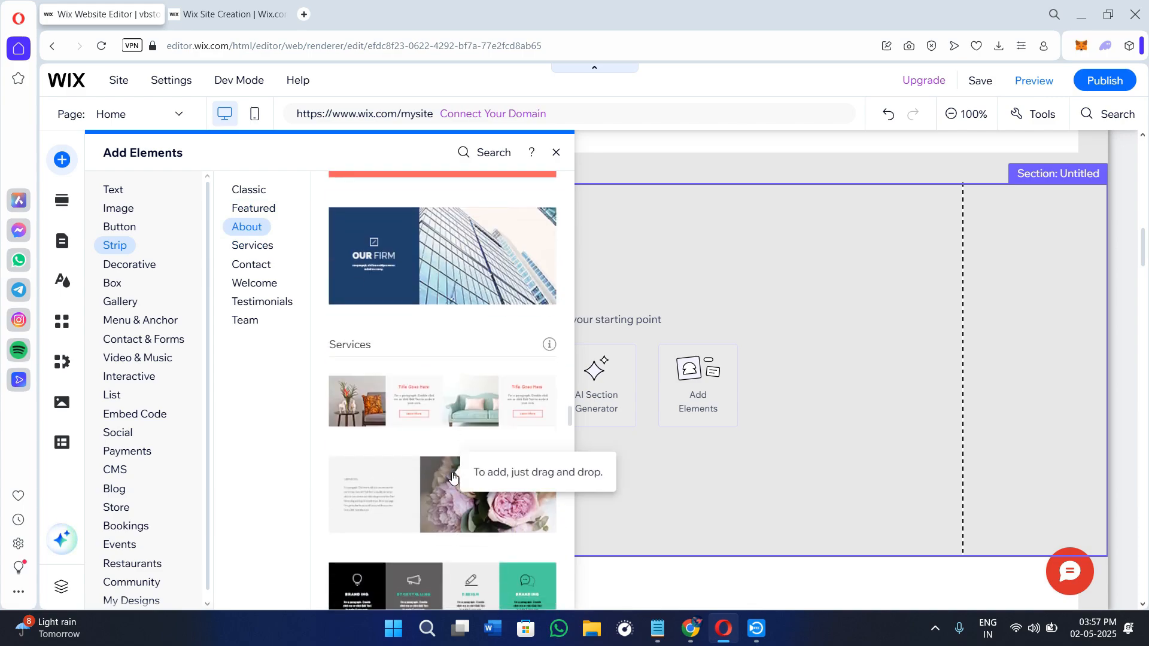
pyautogui.click(261, 249)
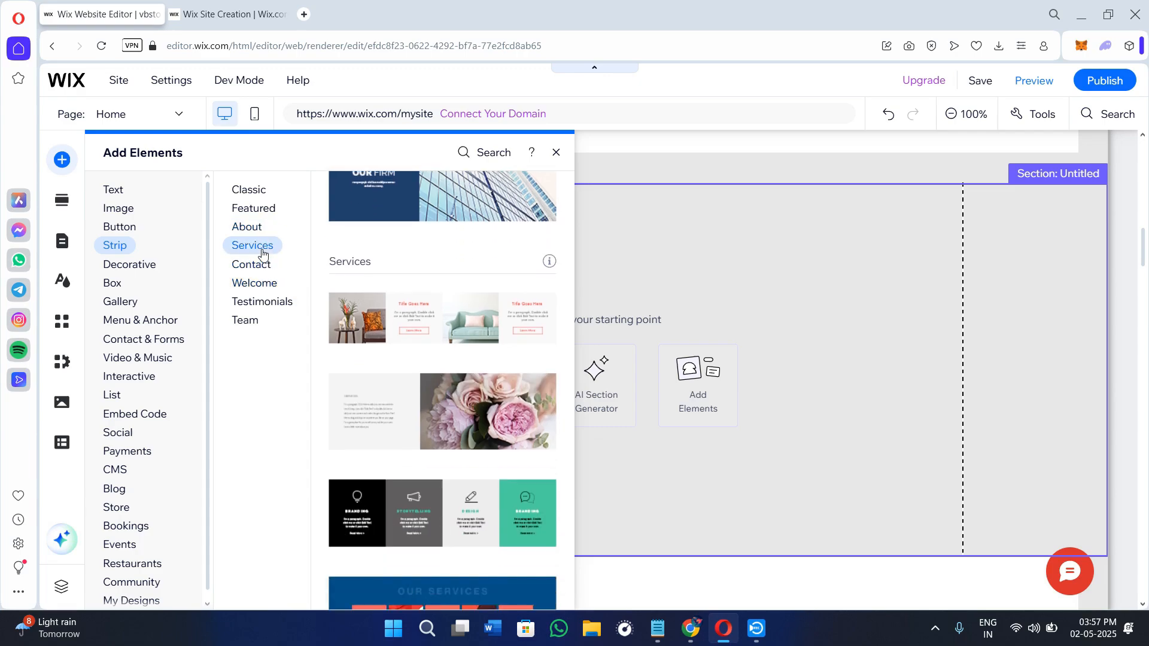
pyautogui.scroll(-8, 449, 448)
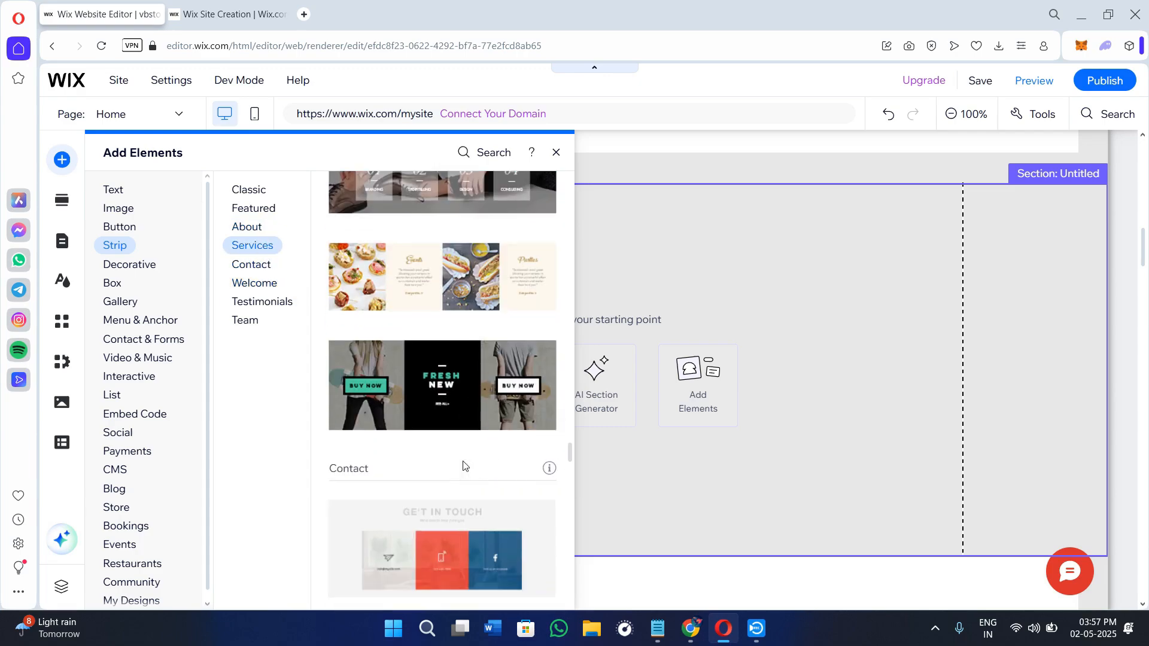
pyautogui.click(252, 266)
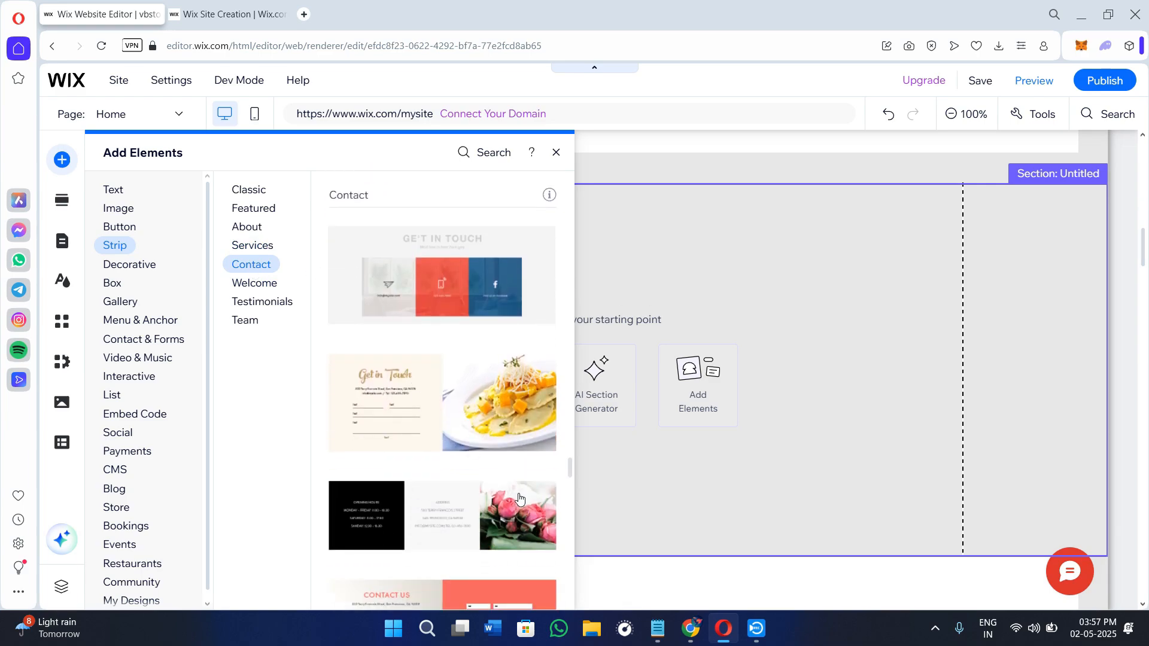
pyautogui.click(263, 290)
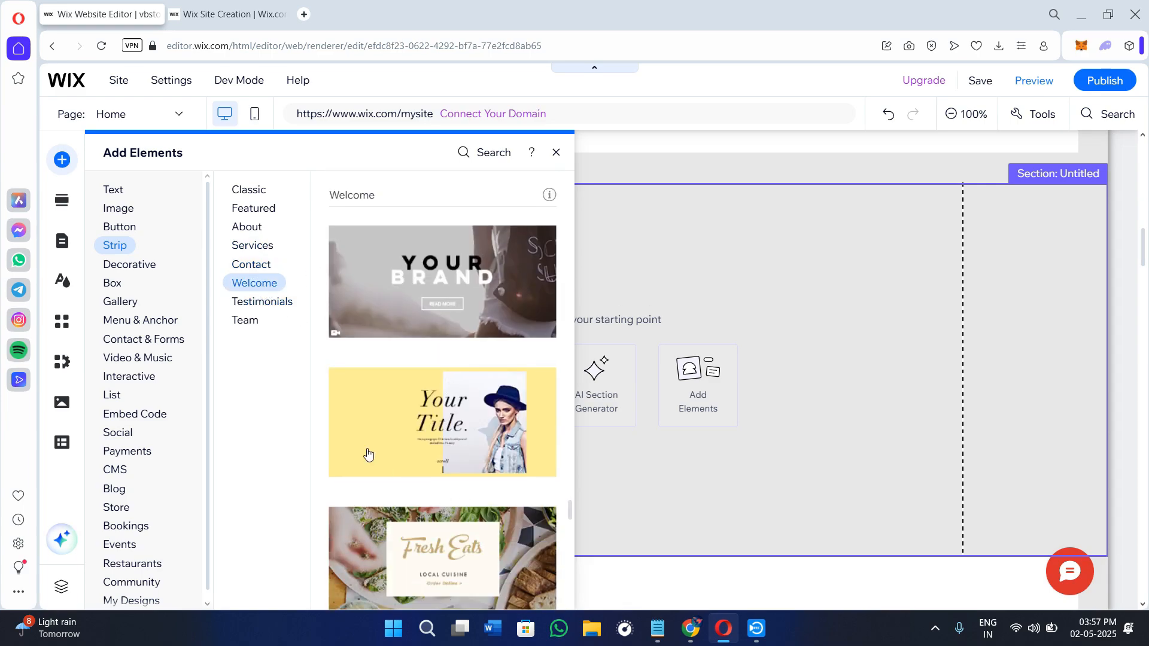
pyautogui.click(258, 300)
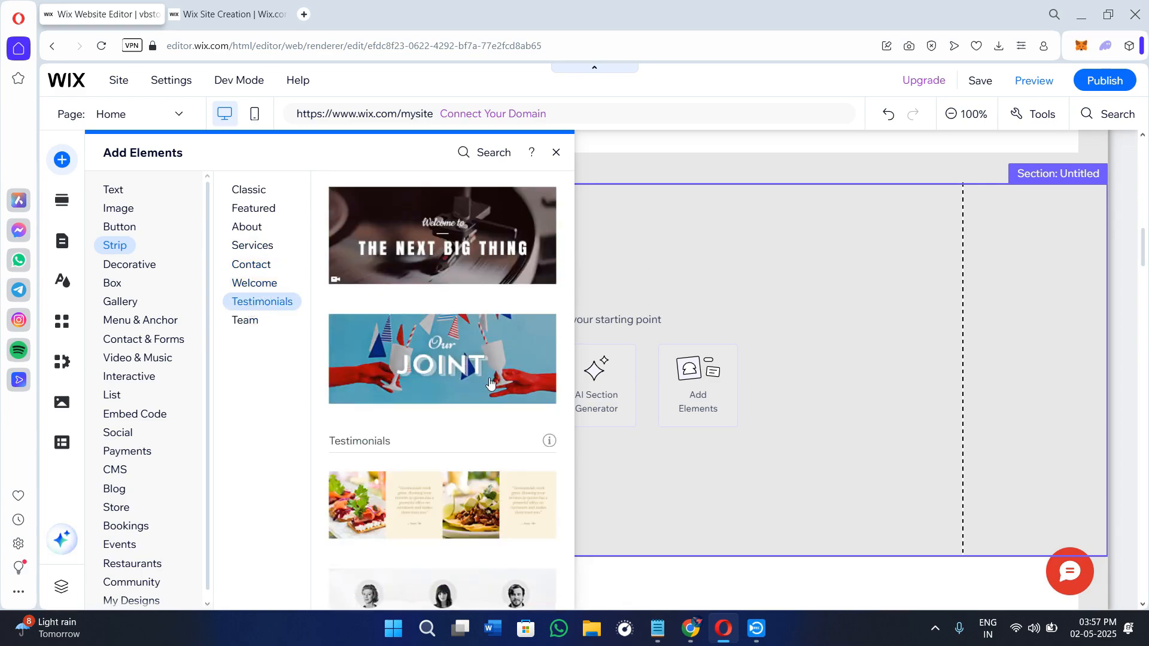
pyautogui.click(244, 321)
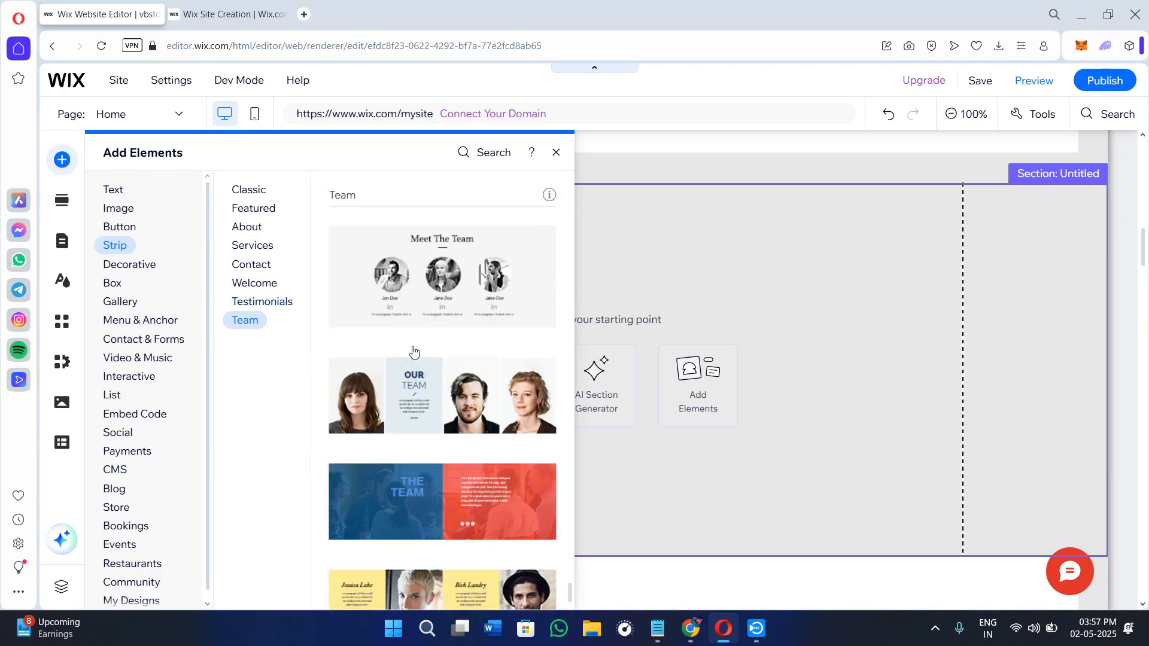
pyautogui.scroll(10, 407, 353)
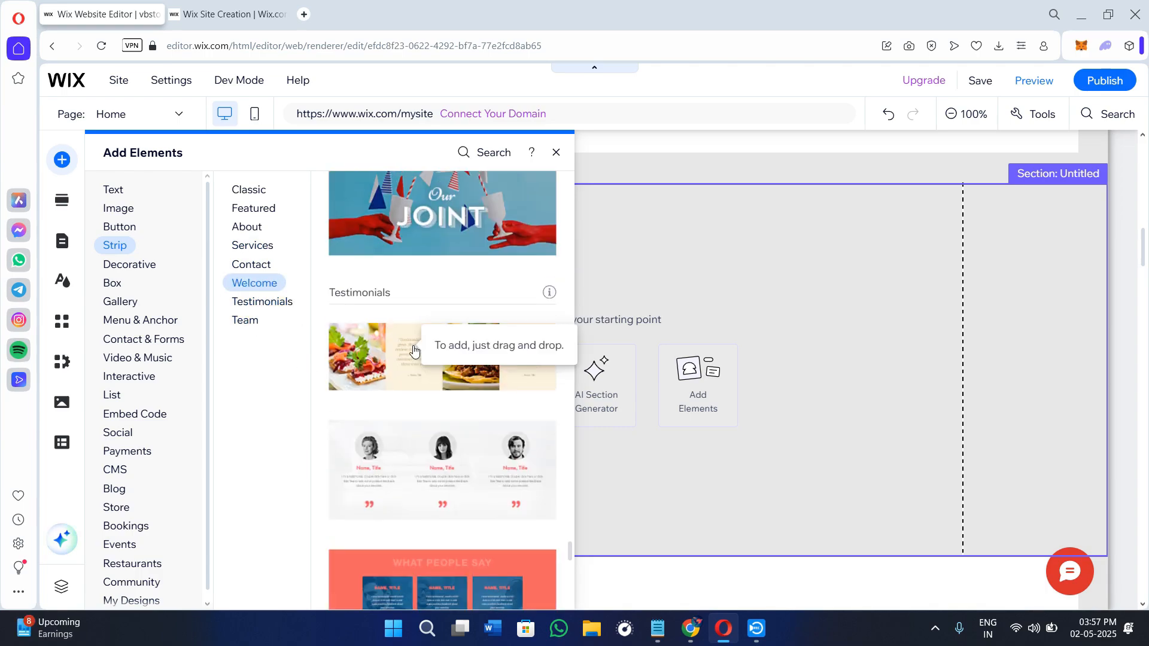
pyautogui.click(276, 265)
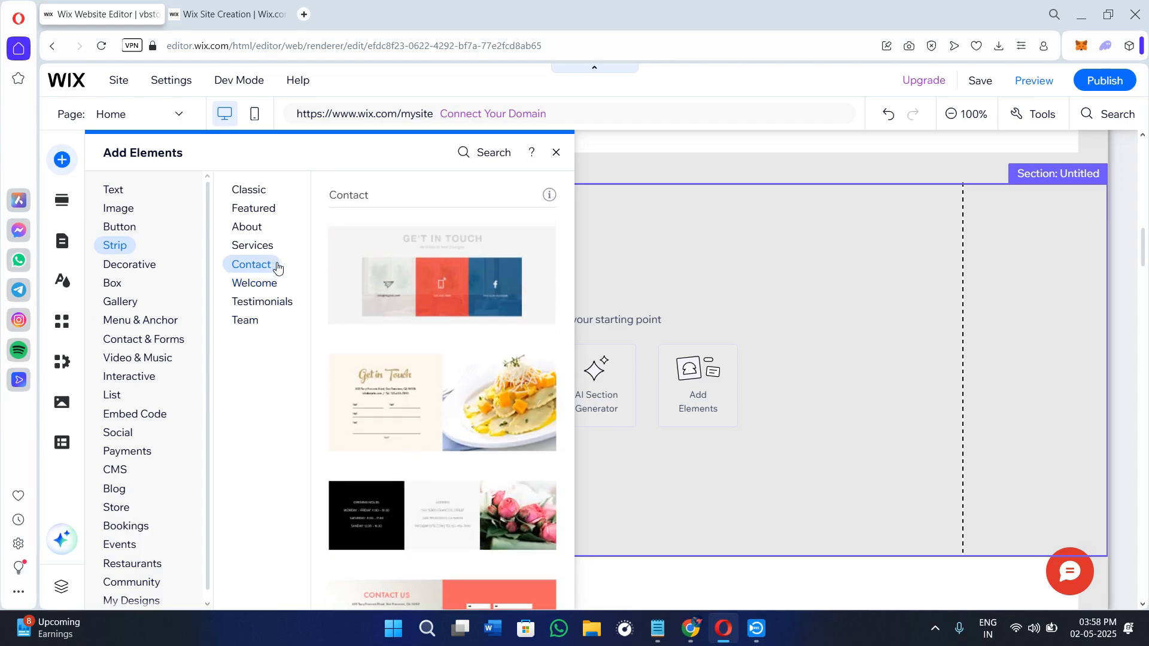
pyautogui.scroll(1, 440, 334)
pyautogui.scroll(-5, 440, 333)
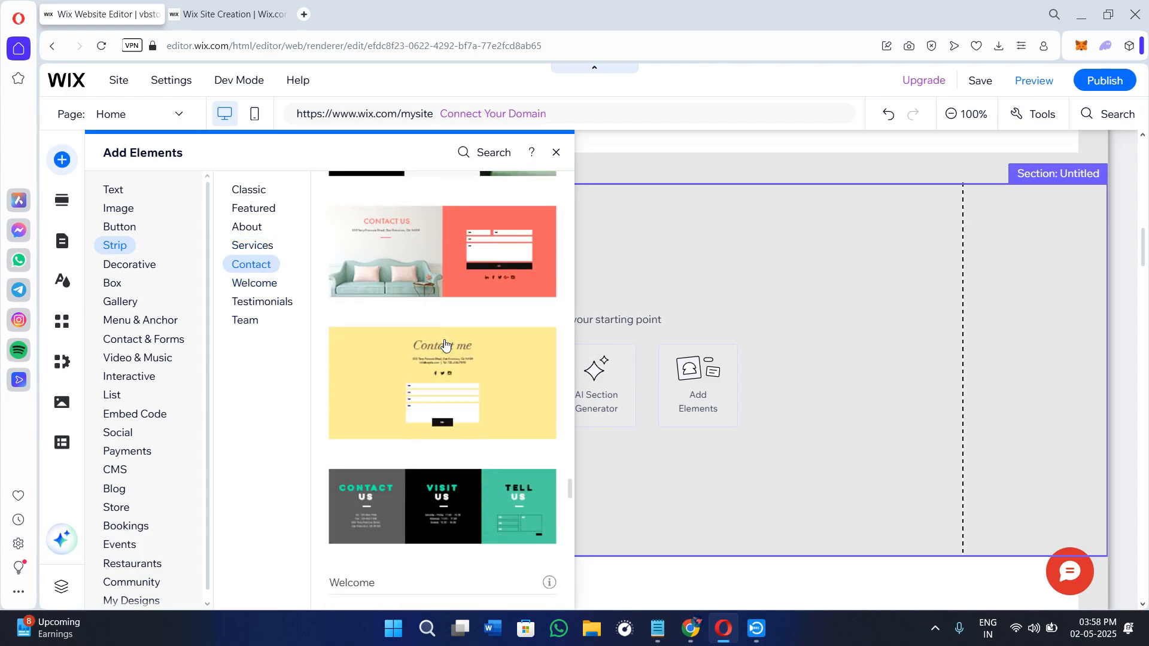
pyautogui.scroll(-4, 445, 345)
pyautogui.scroll(4, 445, 345)
# Step: Add the blue "Hello" strip from the Featured designs to the blank section
pyautogui.click(259, 209)
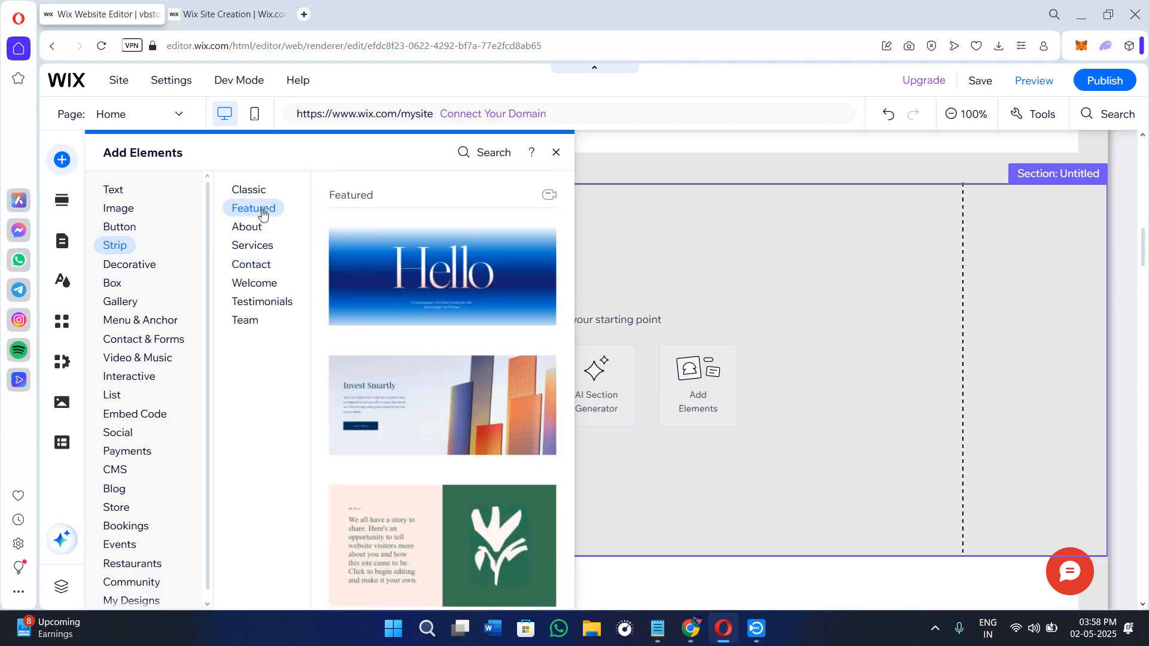
pyautogui.click(436, 274)
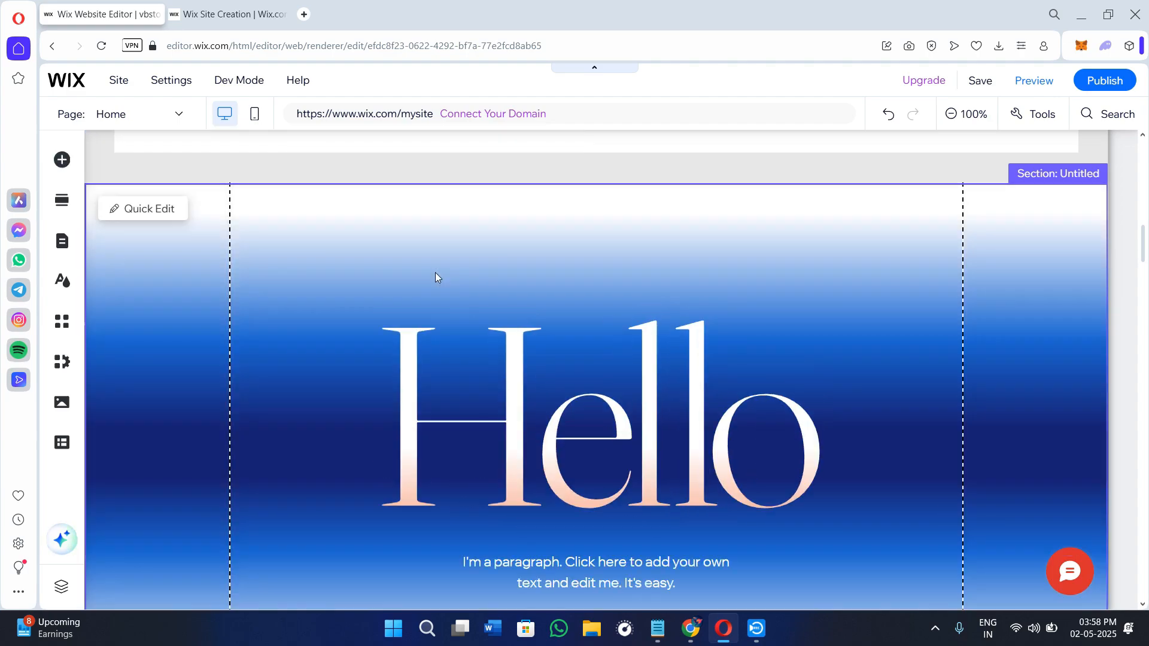
# Step: Look through the background options available for the blue "Hello" strip
pyautogui.click(435, 273)
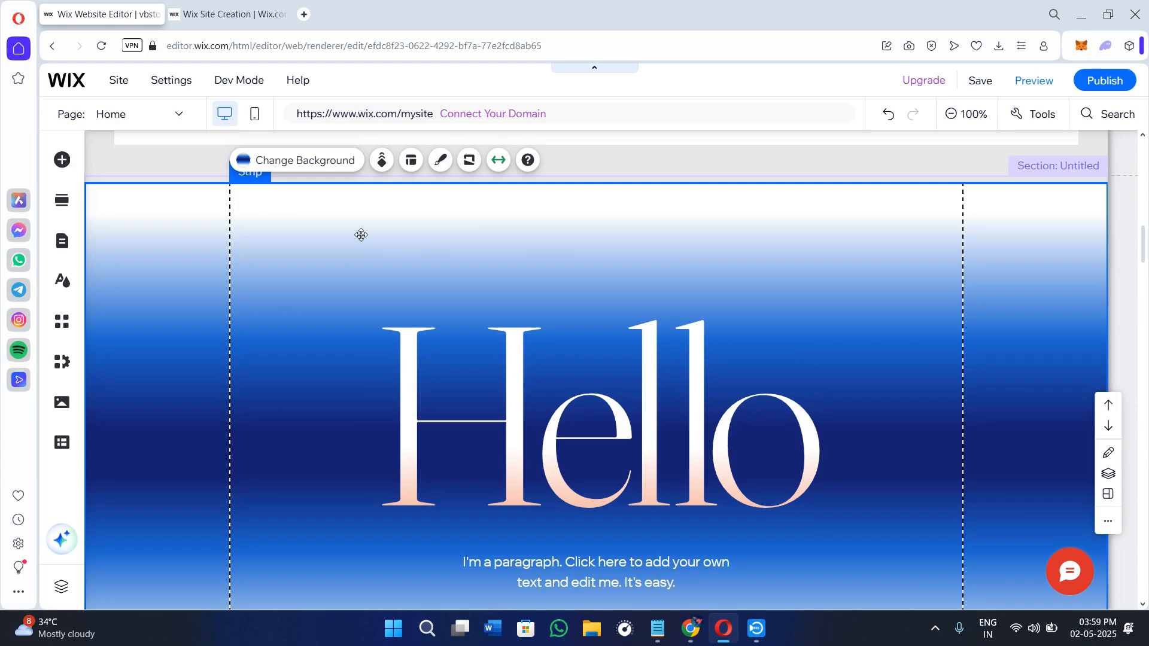
pyautogui.click(308, 162)
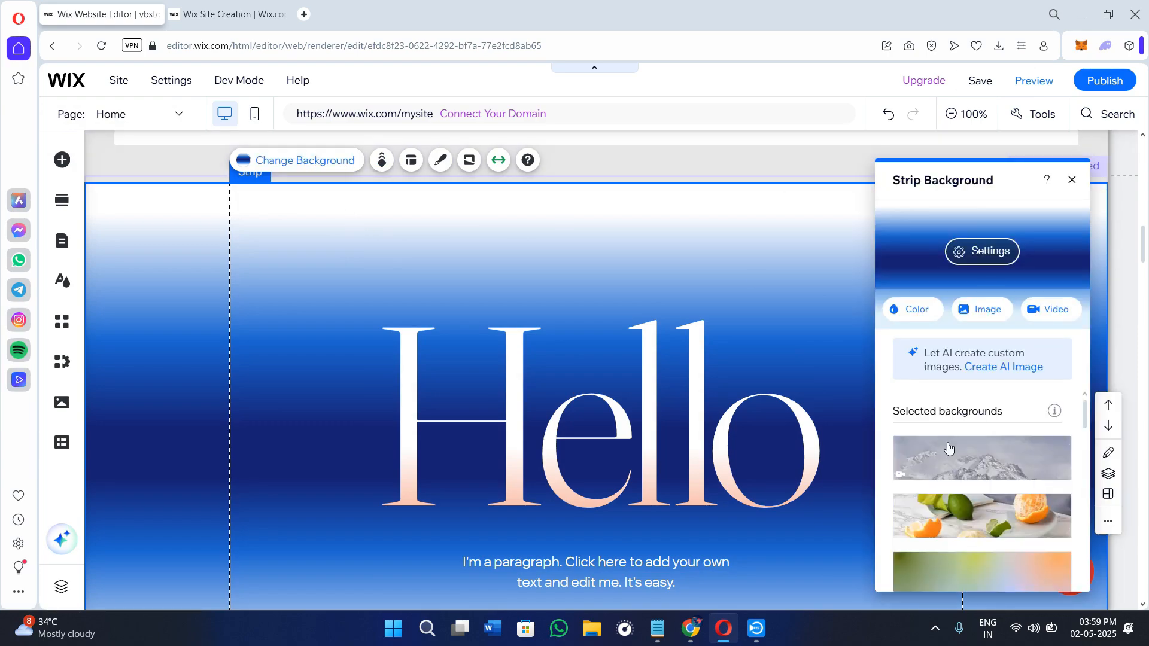
pyautogui.scroll(-5, 966, 463)
pyautogui.scroll(5, 981, 491)
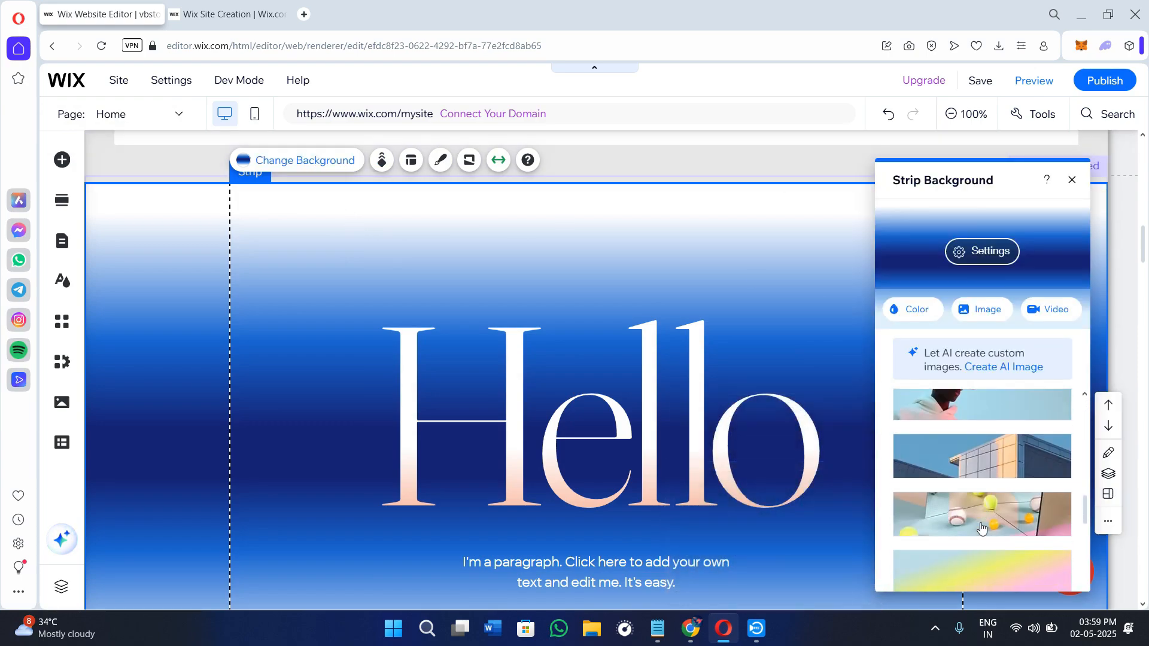
pyautogui.click(1071, 180)
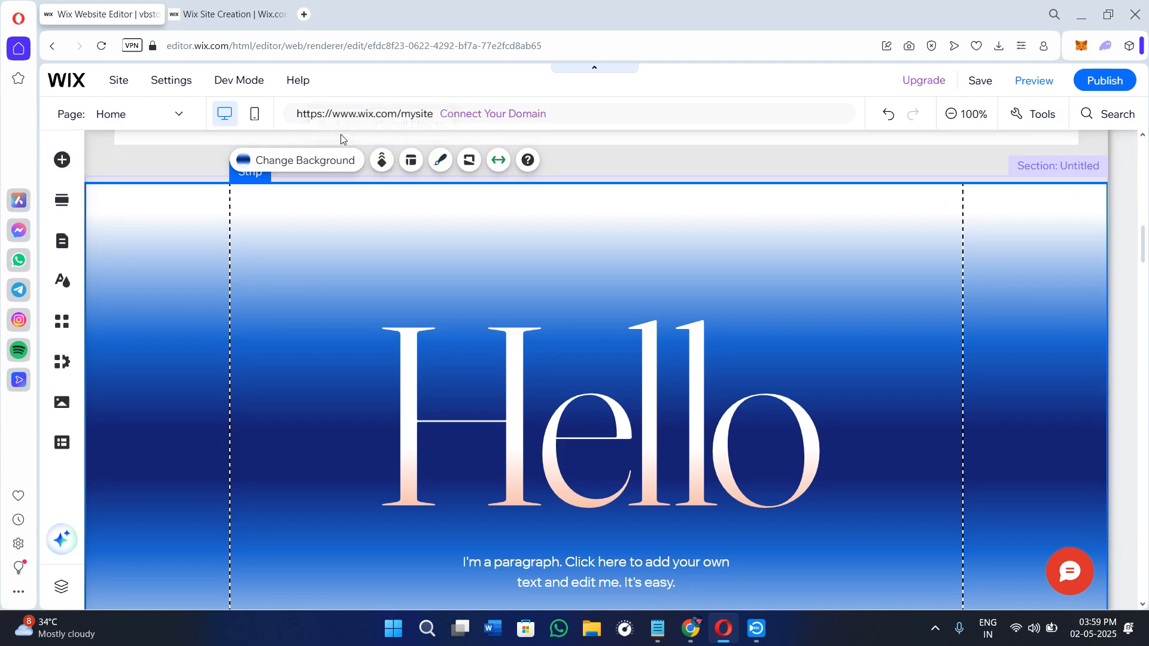
# Step: Try the Fade in scroll effect on the "Hello" strip and settle on Fade out
pyautogui.click(382, 161)
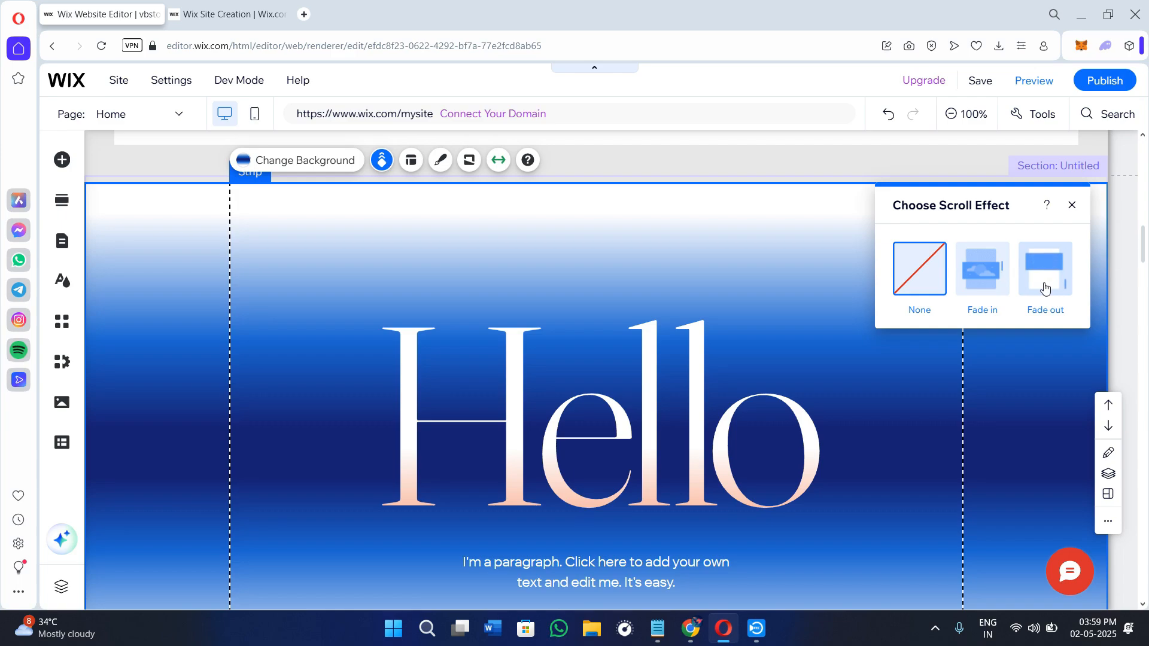
pyautogui.click(983, 275)
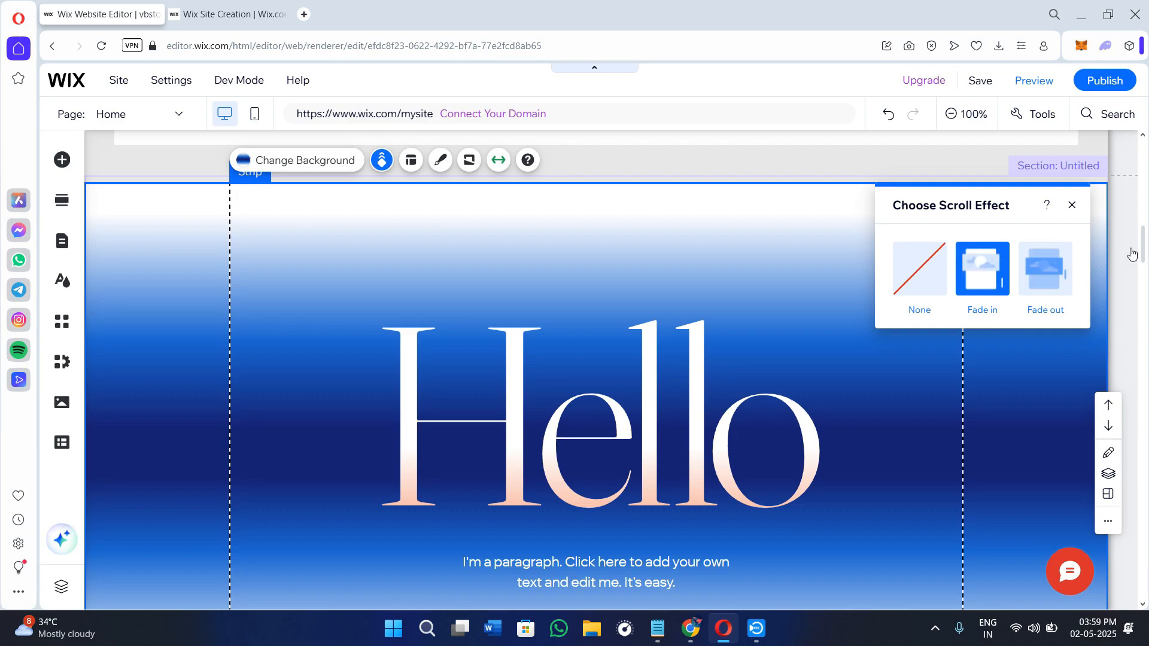
pyautogui.moveTo(1143, 245)
pyautogui.mouseDown()
pyautogui.moveTo(1144, 292)
pyautogui.moveTo(1146, 237)
pyautogui.moveTo(1145, 250)
pyautogui.mouseUp()
pyautogui.click(1057, 263)
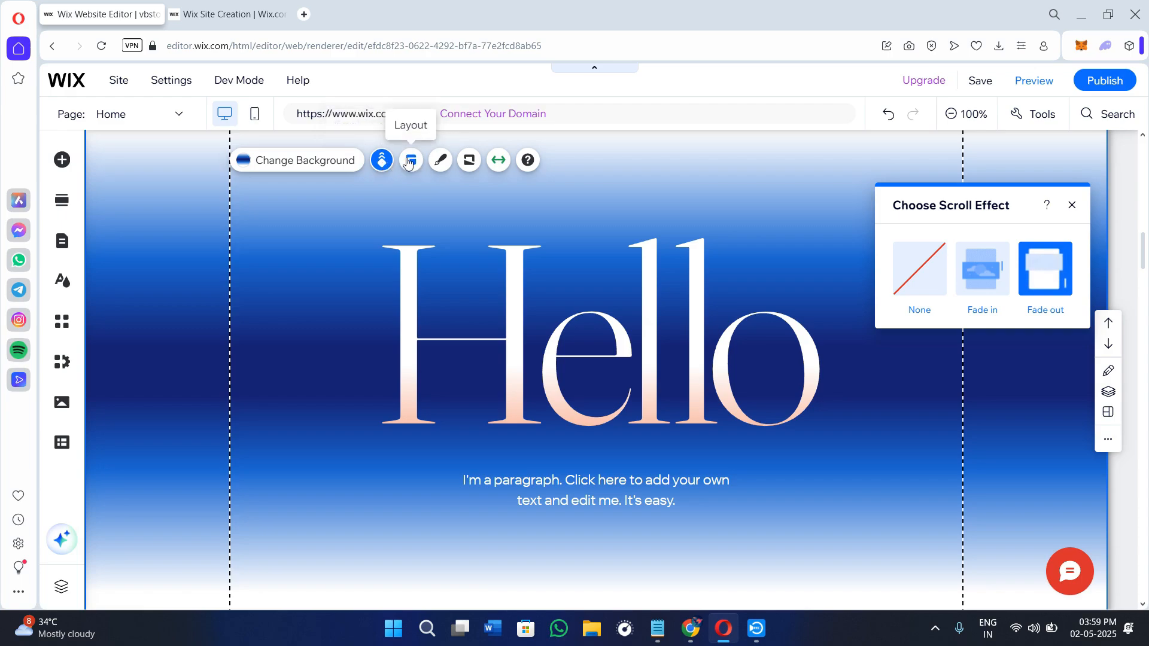
# Step: Examine the strip's layout and design options, along with the shape dividers offered for its bottom and top edges
pyautogui.click(409, 162)
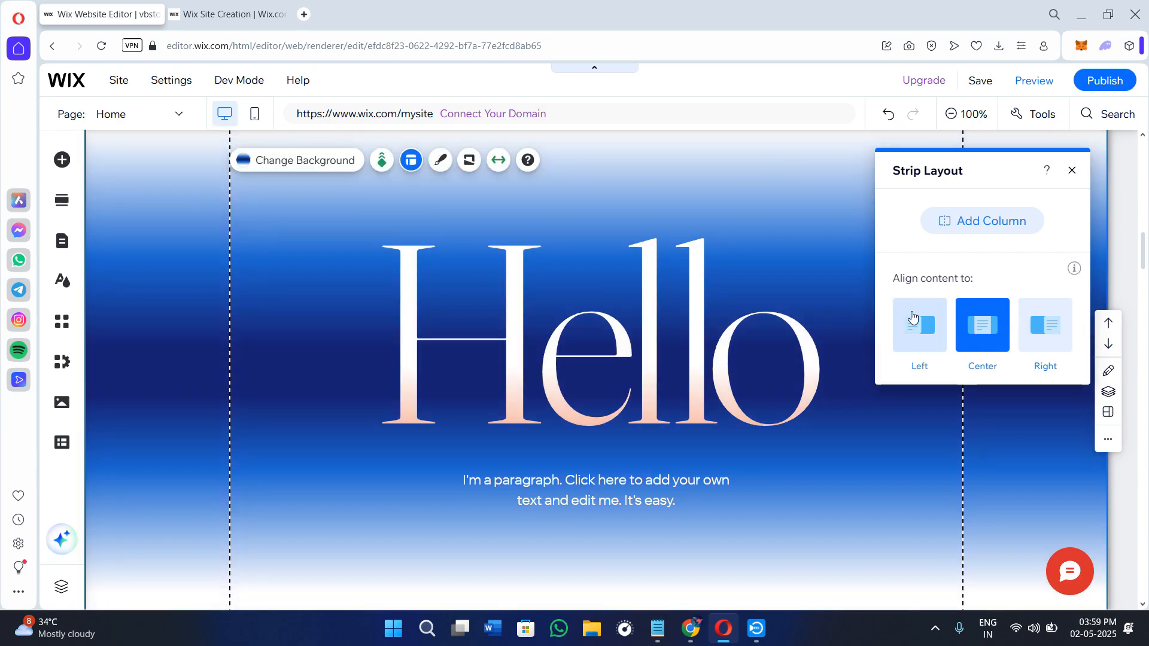
pyautogui.click(440, 161)
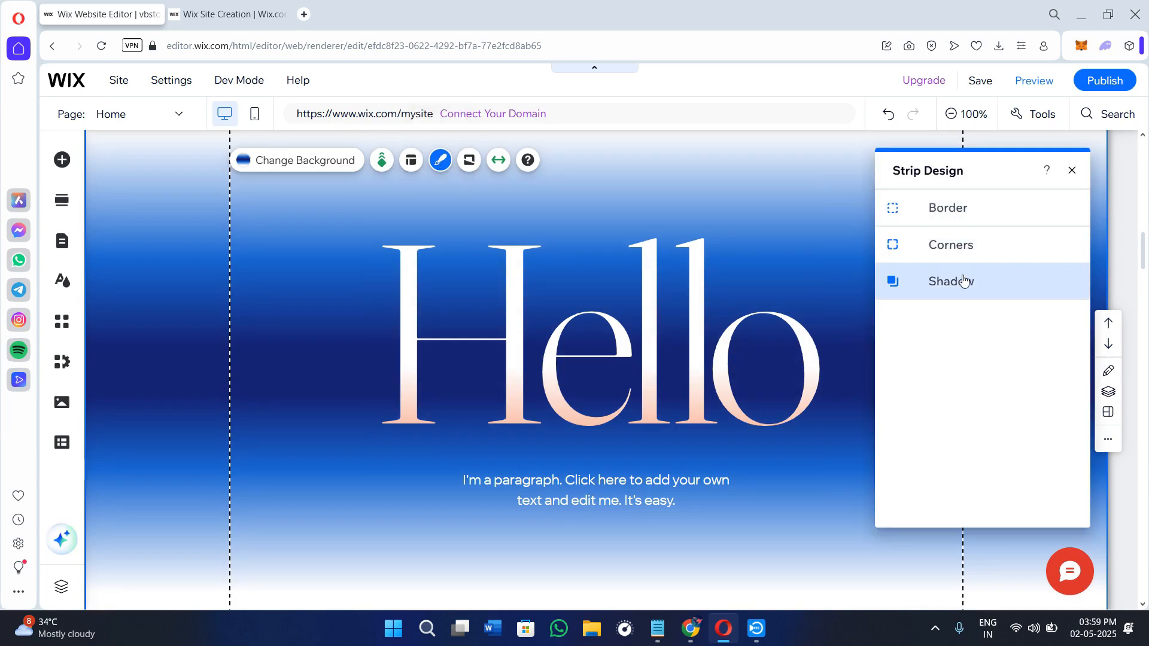
pyautogui.click(470, 161)
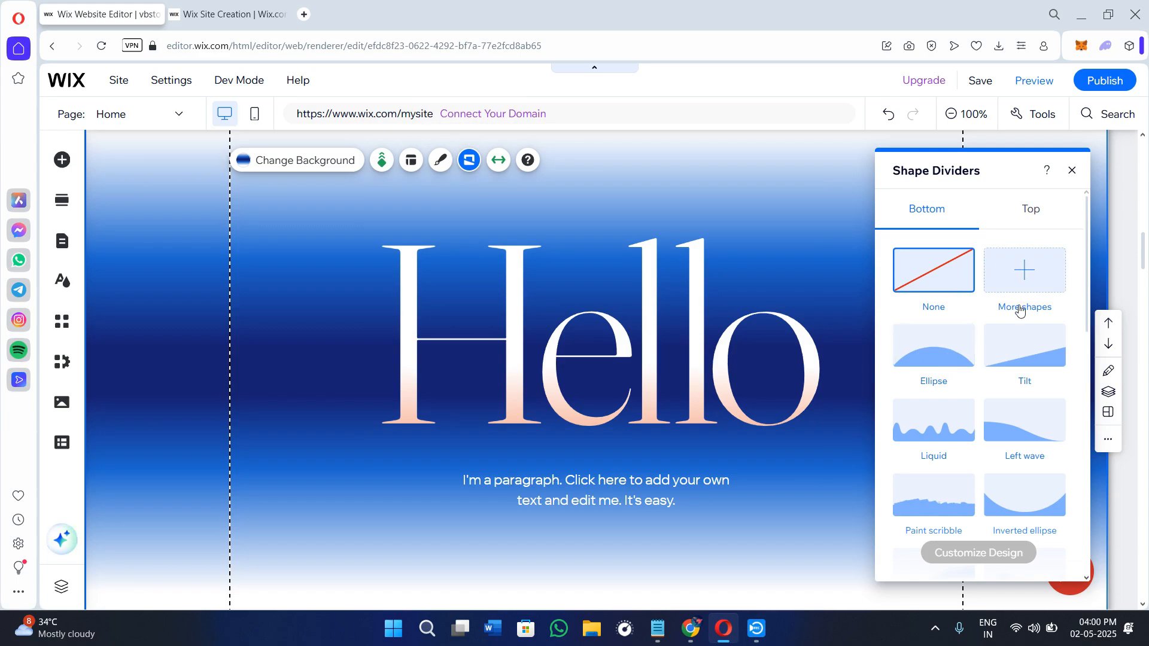
pyautogui.scroll(-2, 999, 458)
pyautogui.scroll(-5, 999, 457)
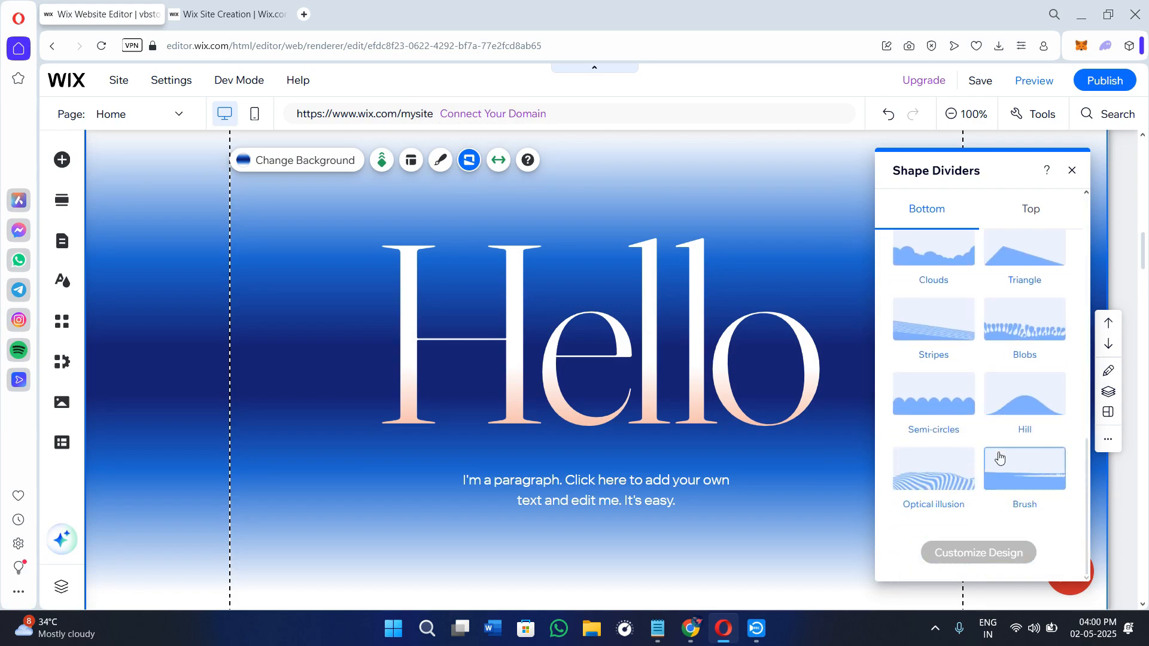
pyautogui.scroll(7, 999, 458)
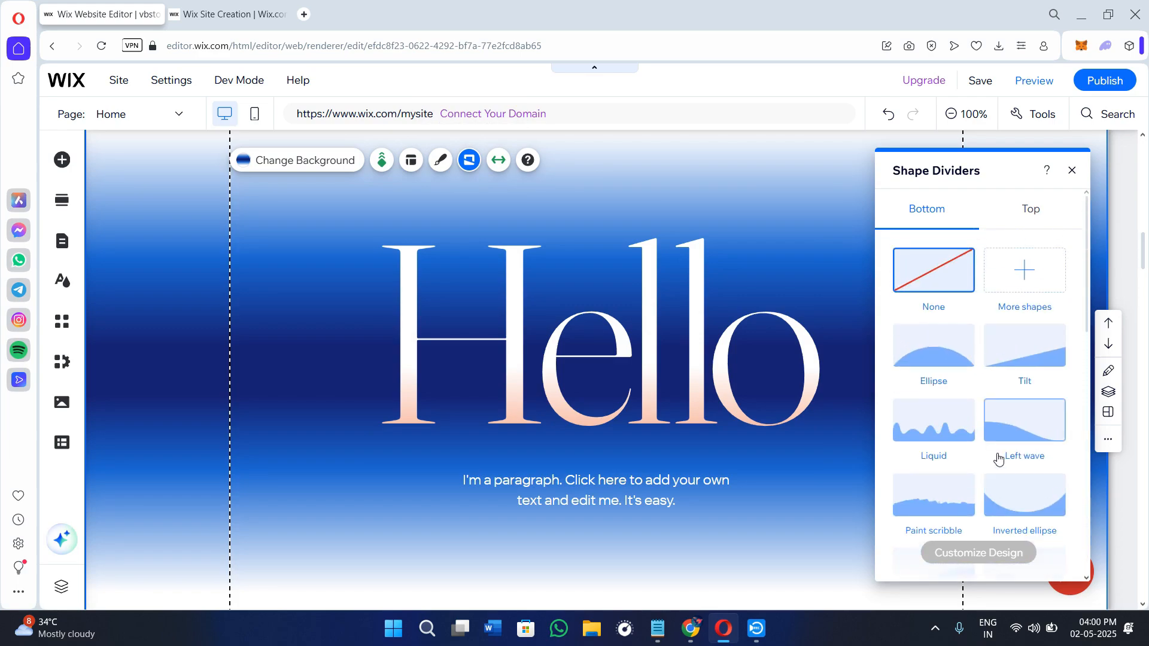
pyautogui.click(1026, 213)
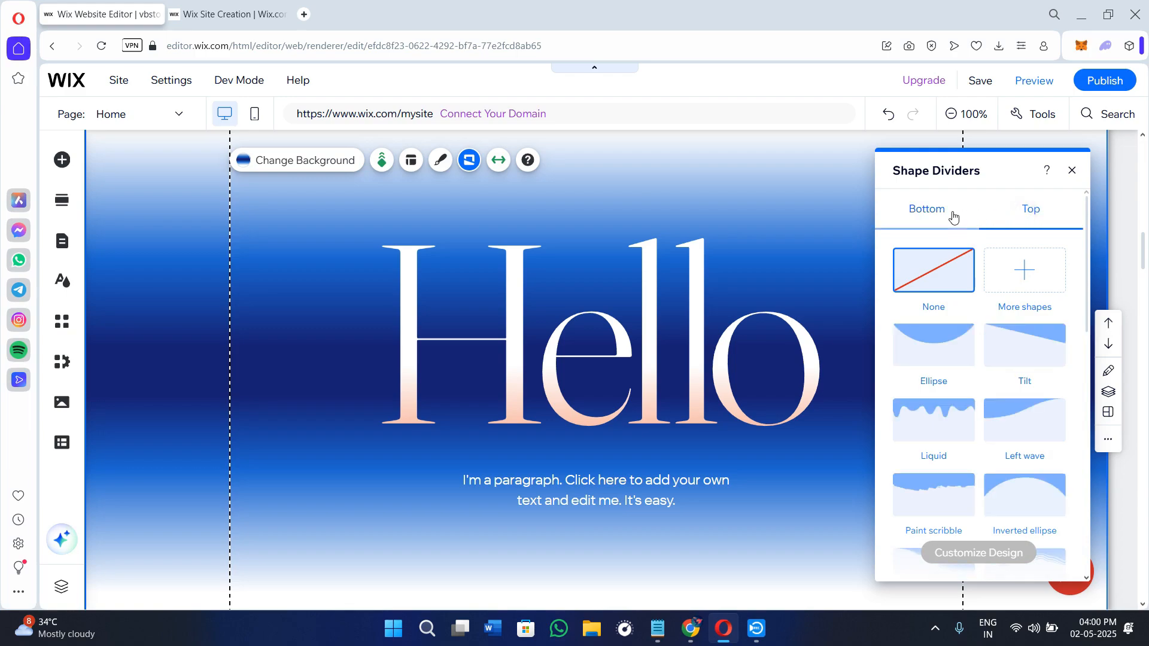
pyautogui.click(919, 212)
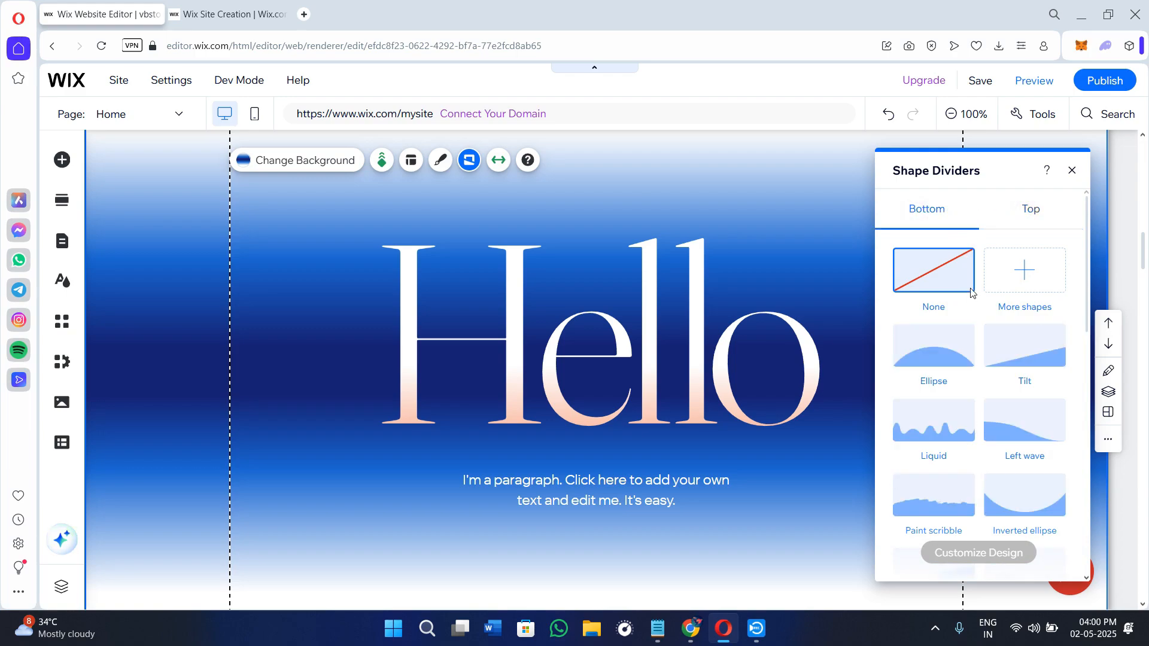
# Step: Try stretching the "Hello" strip to Page width and restore the Screen stretch with 0 px margins
pyautogui.click(497, 161)
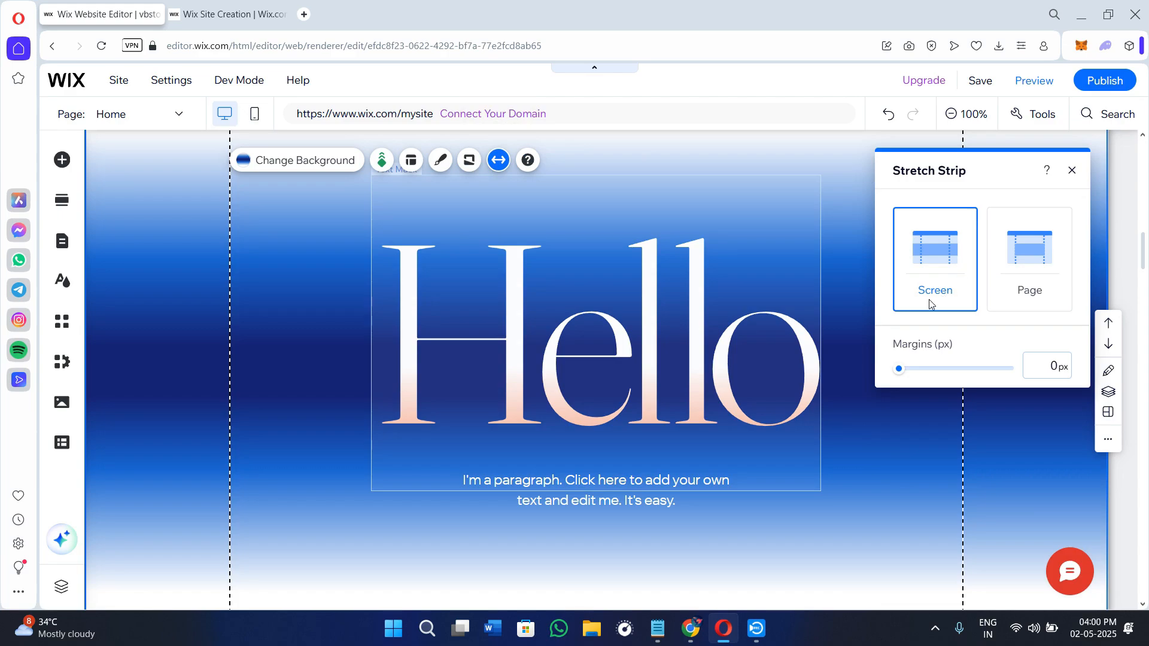
pyautogui.click(1024, 288)
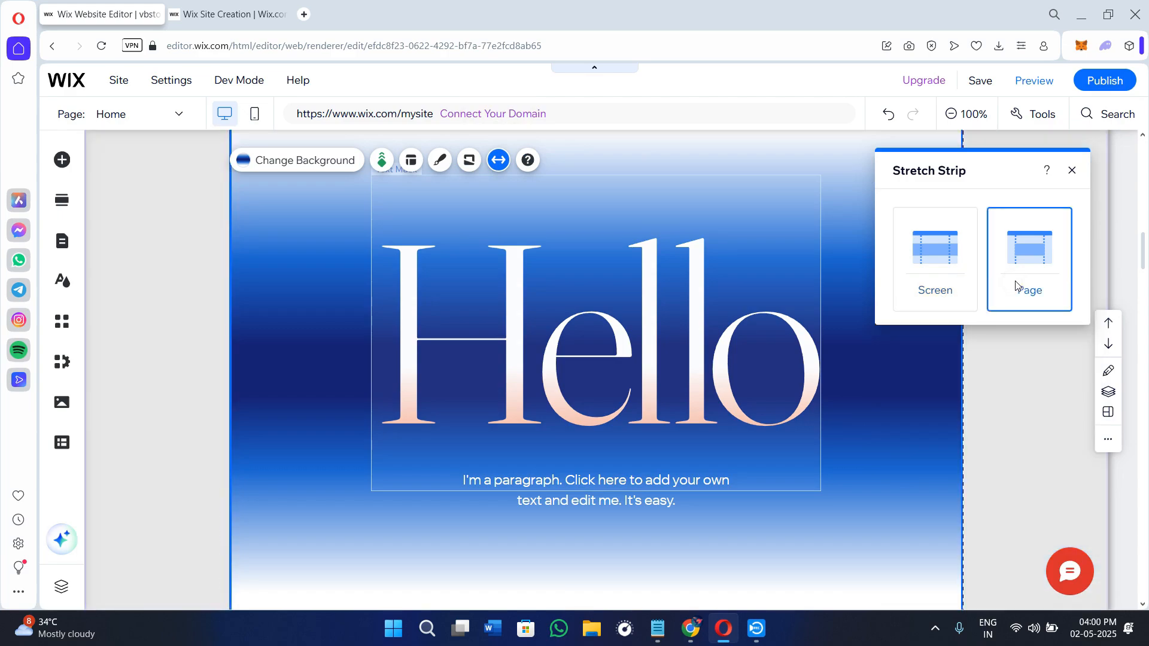
pyautogui.click(925, 257)
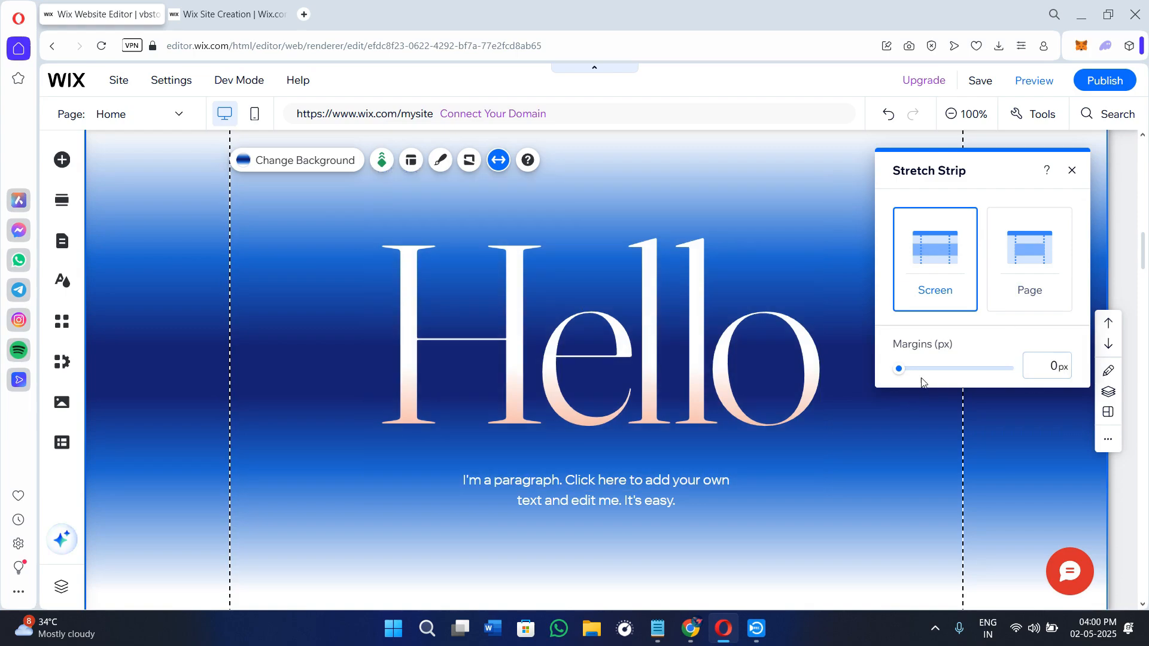
pyautogui.moveTo(899, 369)
pyautogui.mouseDown()
pyautogui.moveTo(924, 376)
pyautogui.moveTo(894, 372)
pyautogui.mouseUp()
pyautogui.click(1071, 170)
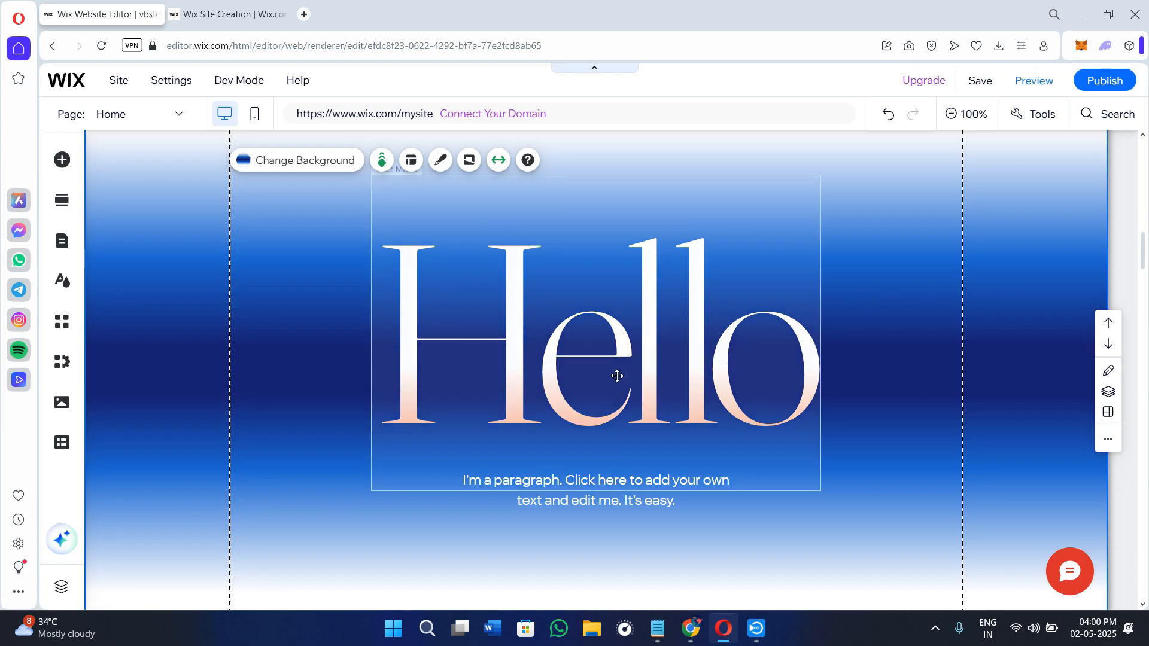
# Step: Examine the Entrance, Loop and Scroll animations available for the "Hello" text mask
pyautogui.click(661, 385)
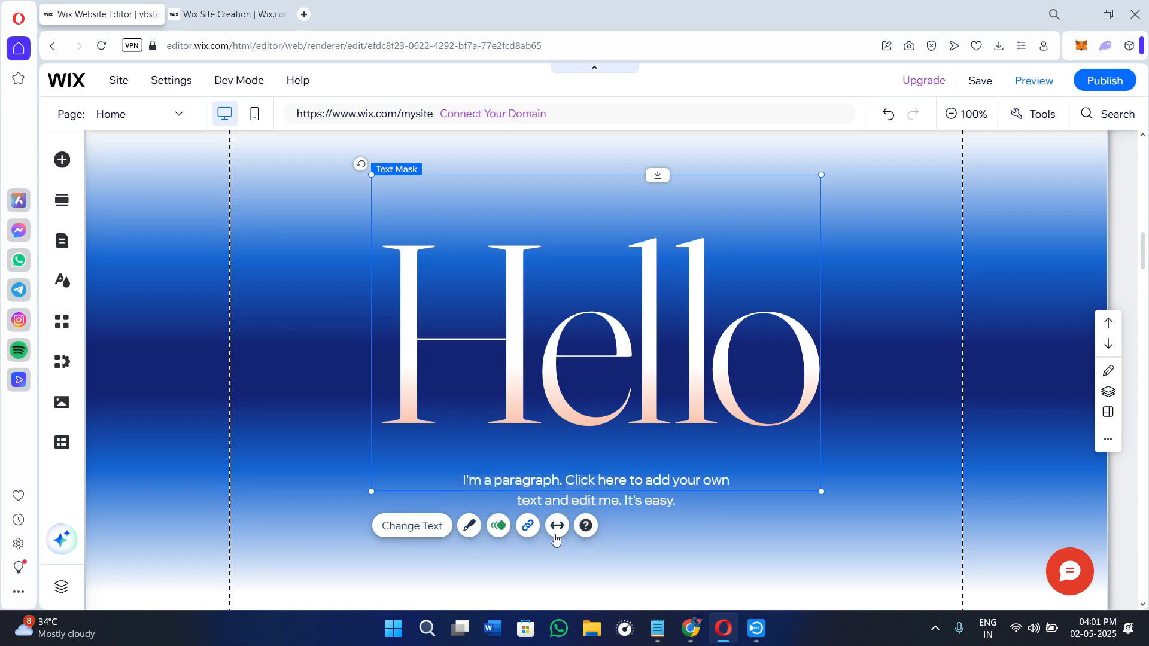
pyautogui.click(500, 526)
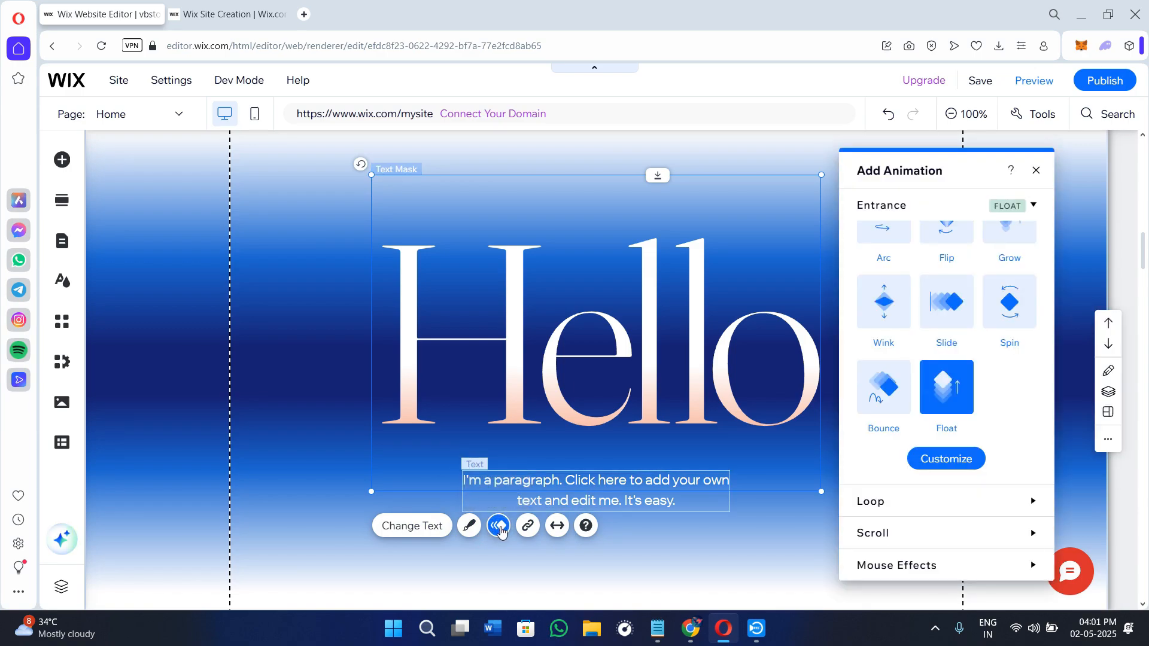
pyautogui.scroll(5, 891, 365)
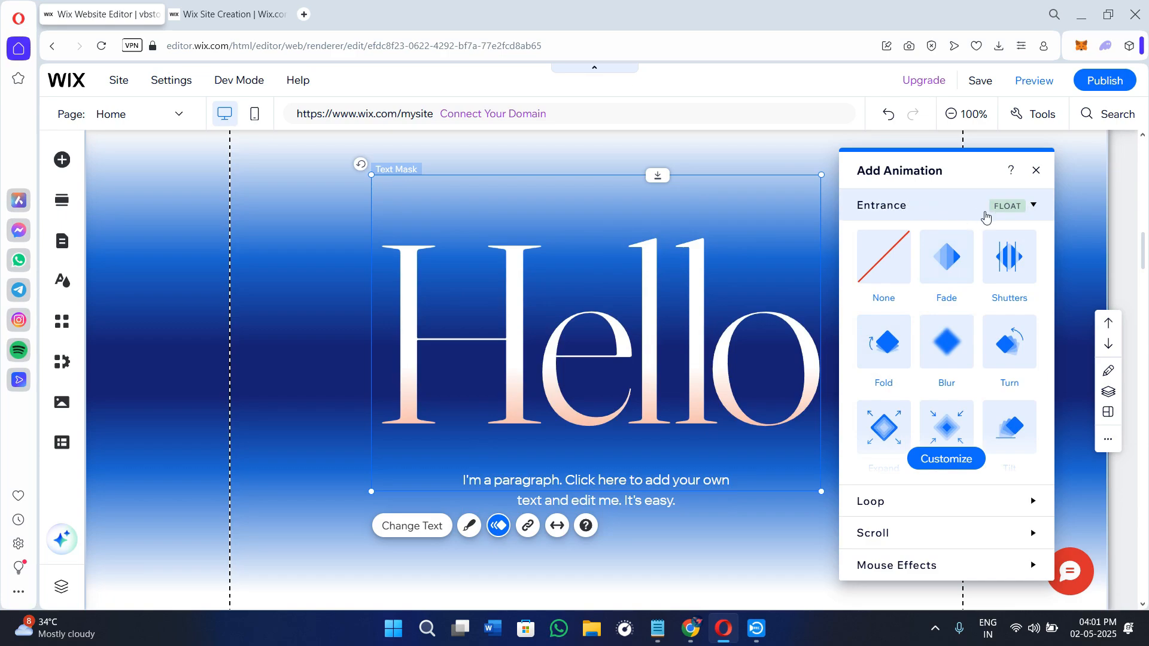
pyautogui.moveTo(1017, 212)
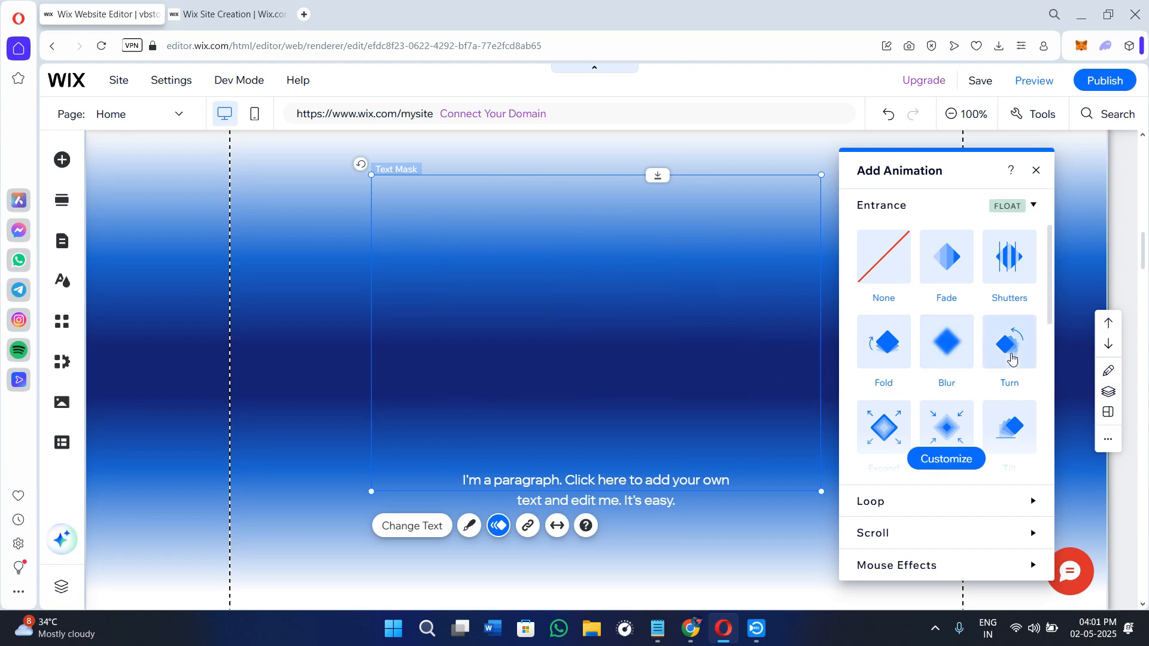
pyautogui.scroll(-6, 990, 377)
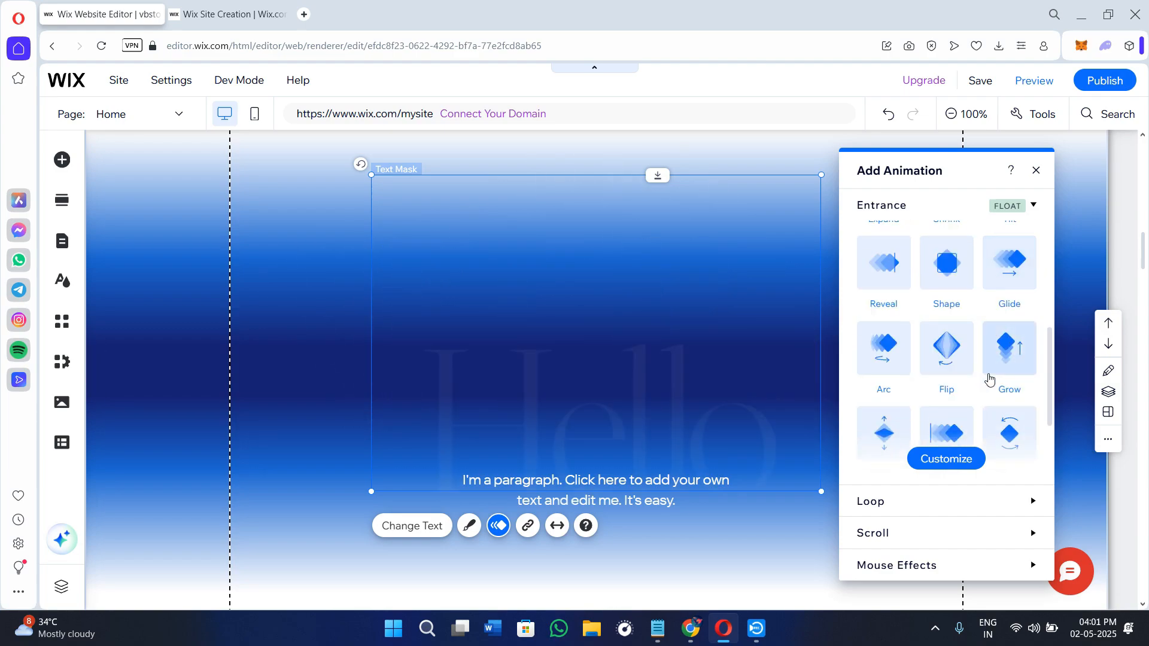
pyautogui.scroll(6, 989, 378)
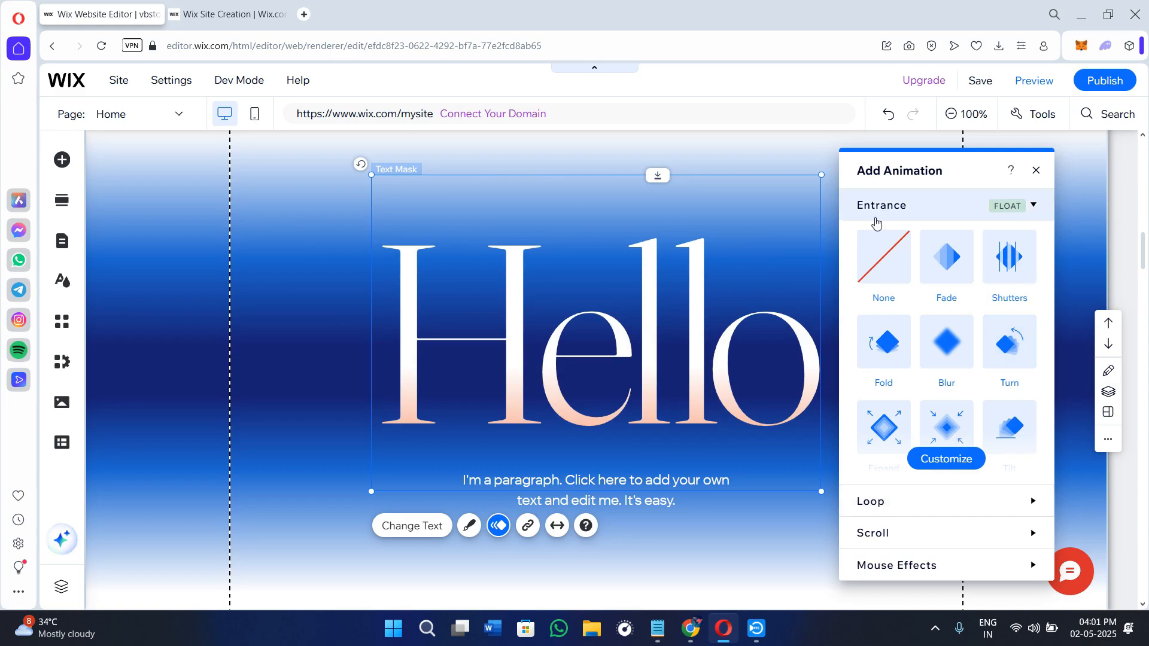
pyautogui.click(931, 498)
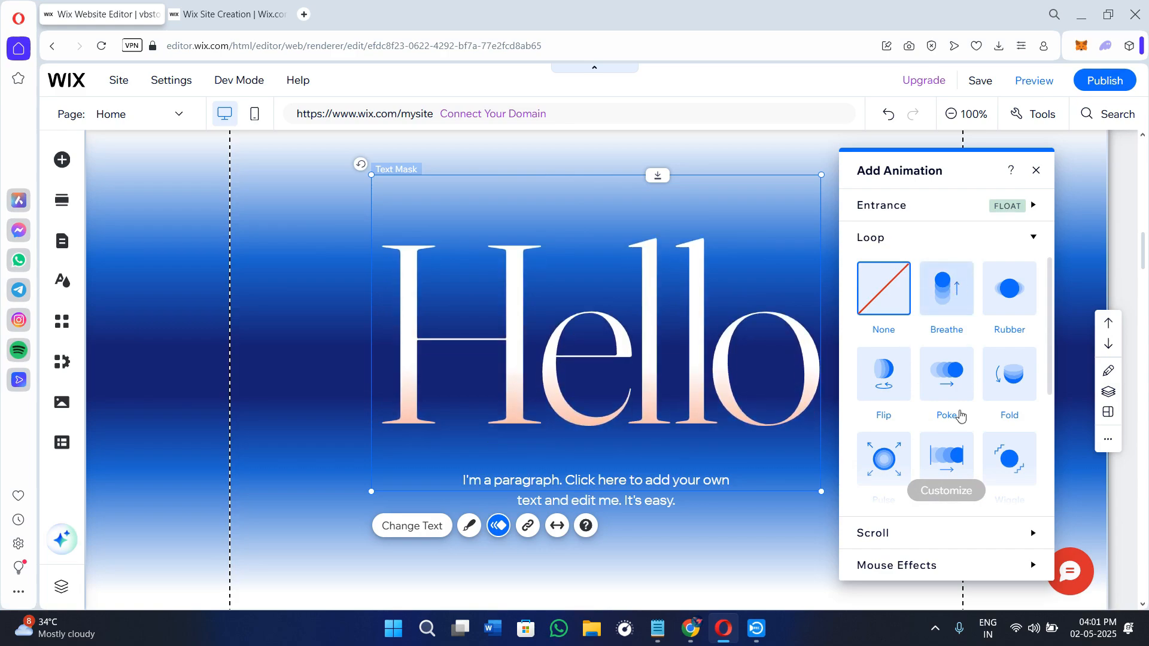
pyautogui.scroll(-2, 945, 454)
pyautogui.click(891, 532)
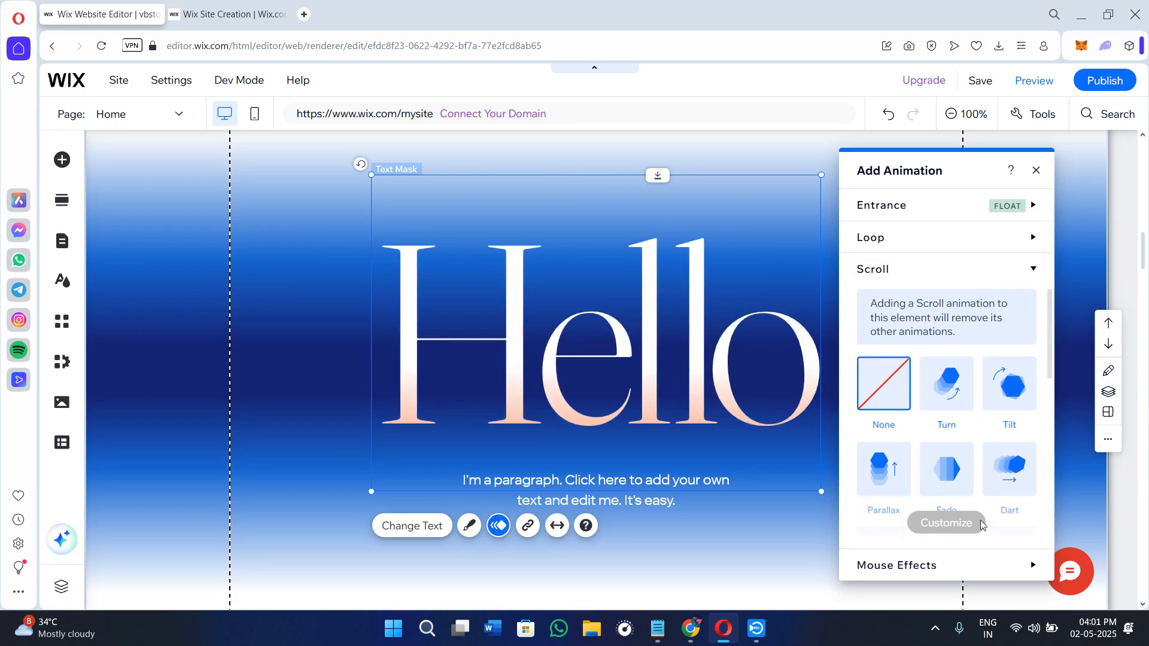
# Step: Apply the Tilt 3D mouse effect to the "Hello" text mask and bring up its customization settings
pyautogui.click(944, 569)
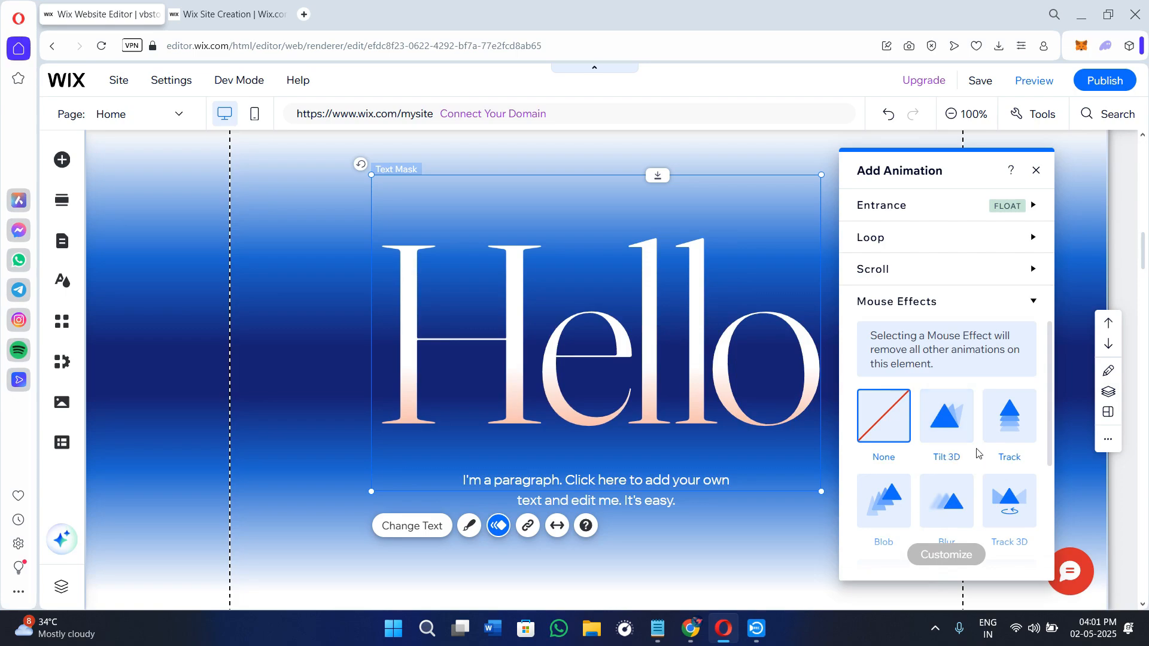
pyautogui.scroll(-3, 1017, 514)
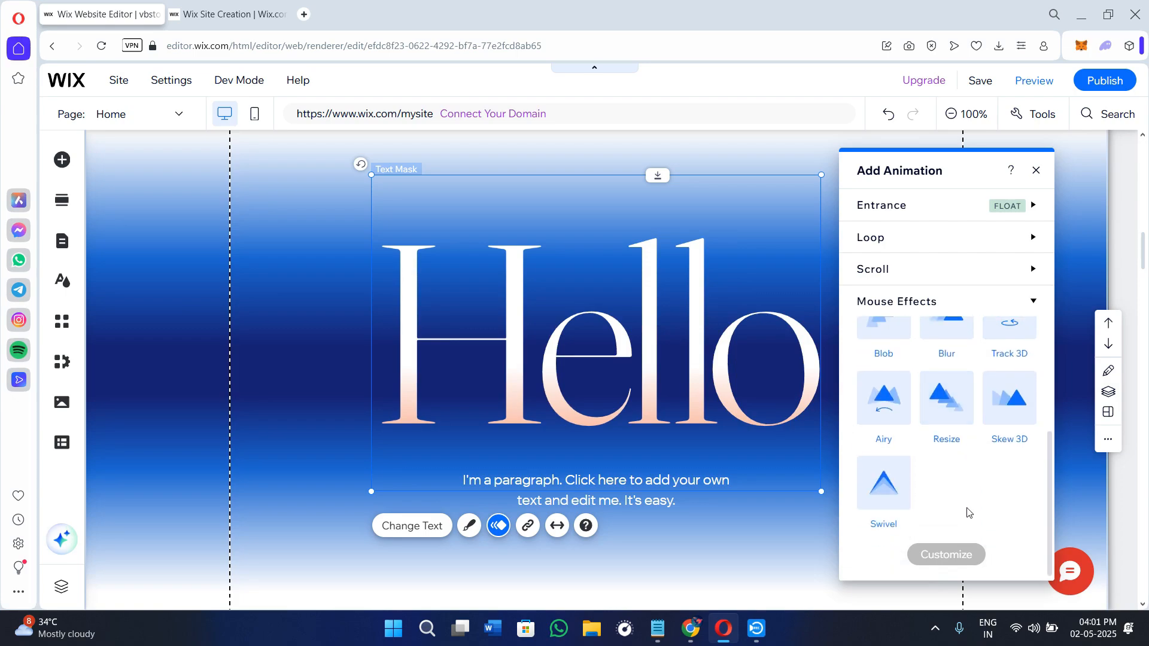
pyautogui.scroll(3, 964, 508)
pyautogui.click(957, 431)
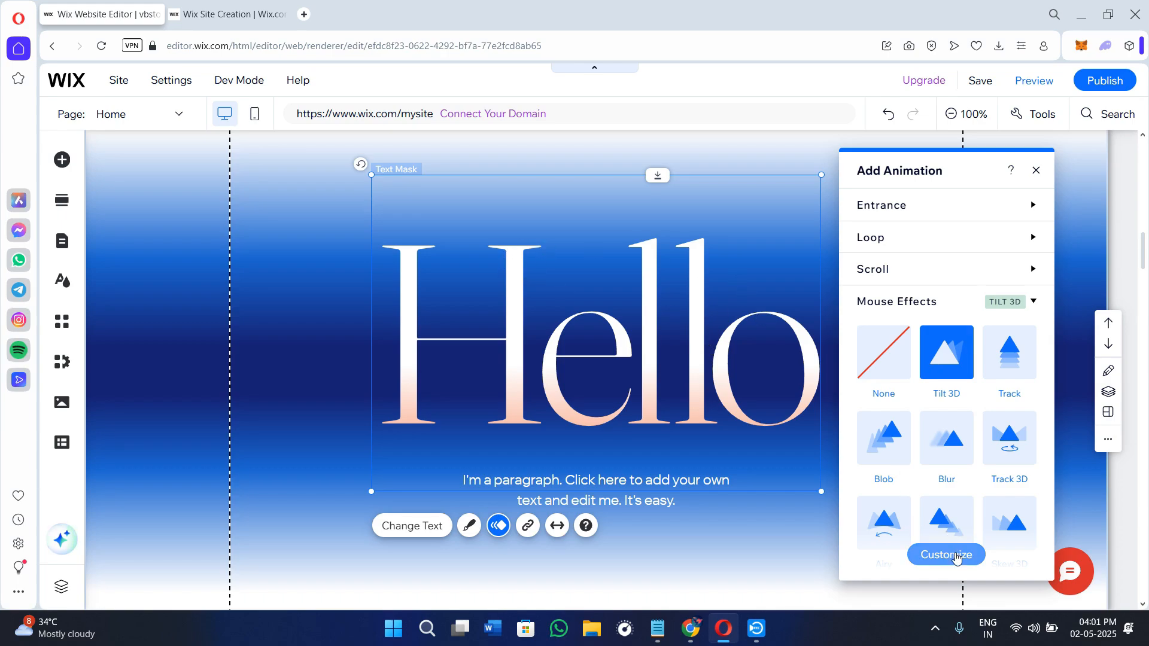
pyautogui.click(945, 554)
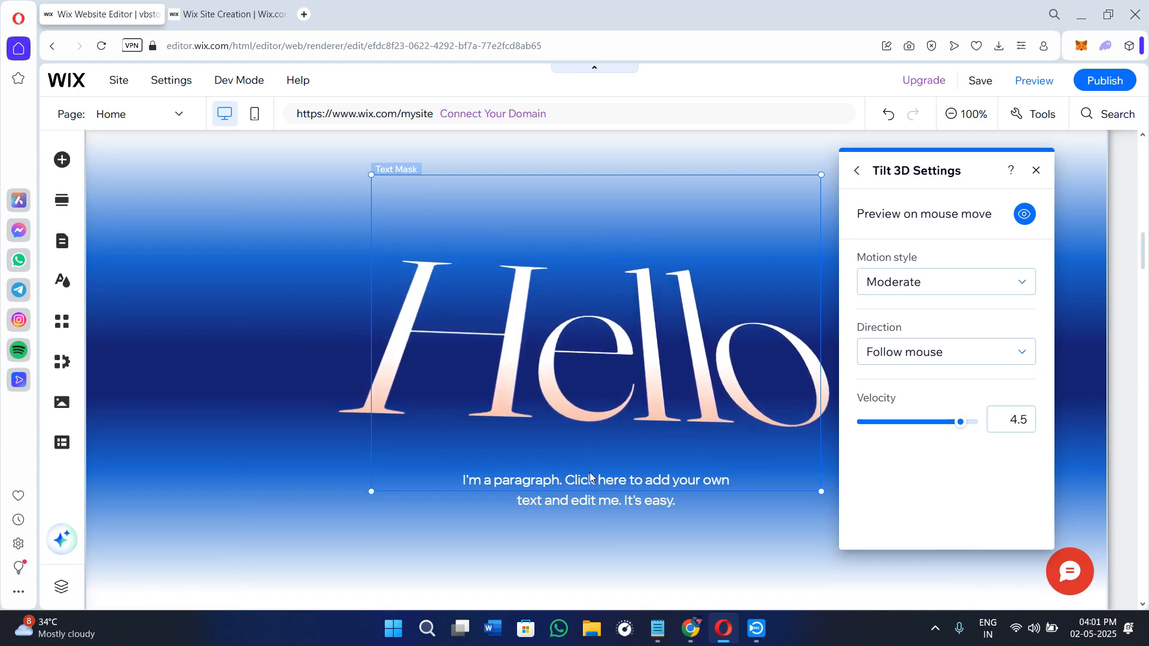
# Step: Preview how the "Hello" text tilts with mouse movement across the strip, and close the Tilt 3D settings
pyautogui.scroll(-5, 358, 351)
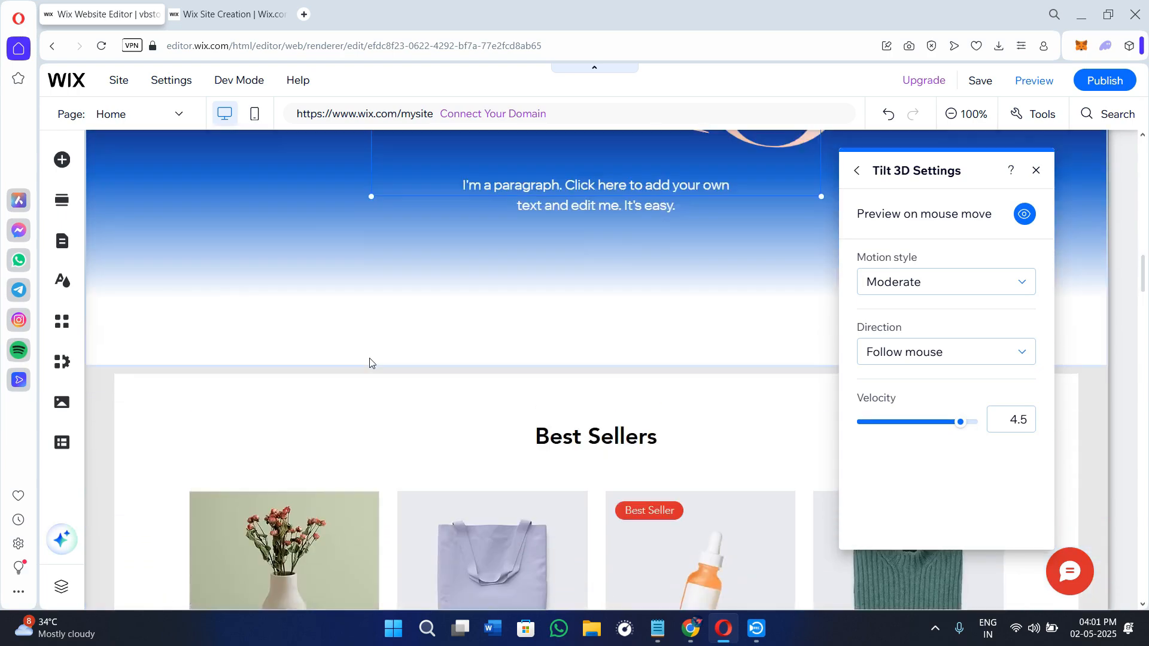
pyautogui.scroll(7, 369, 359)
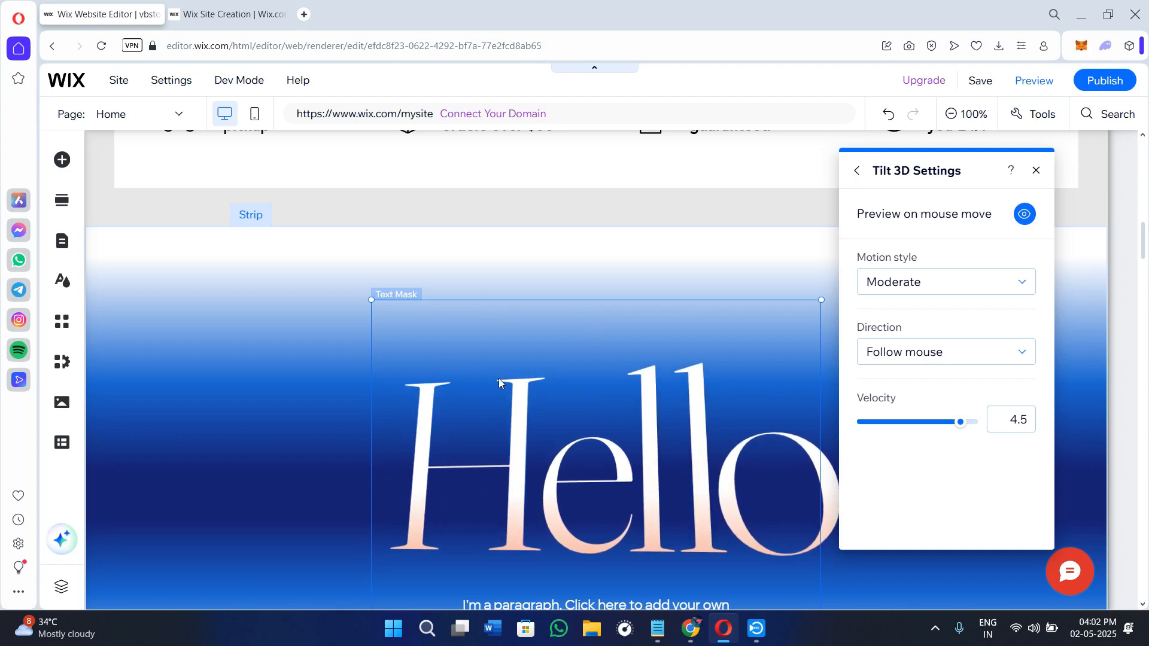
pyautogui.scroll(-4, 605, 396)
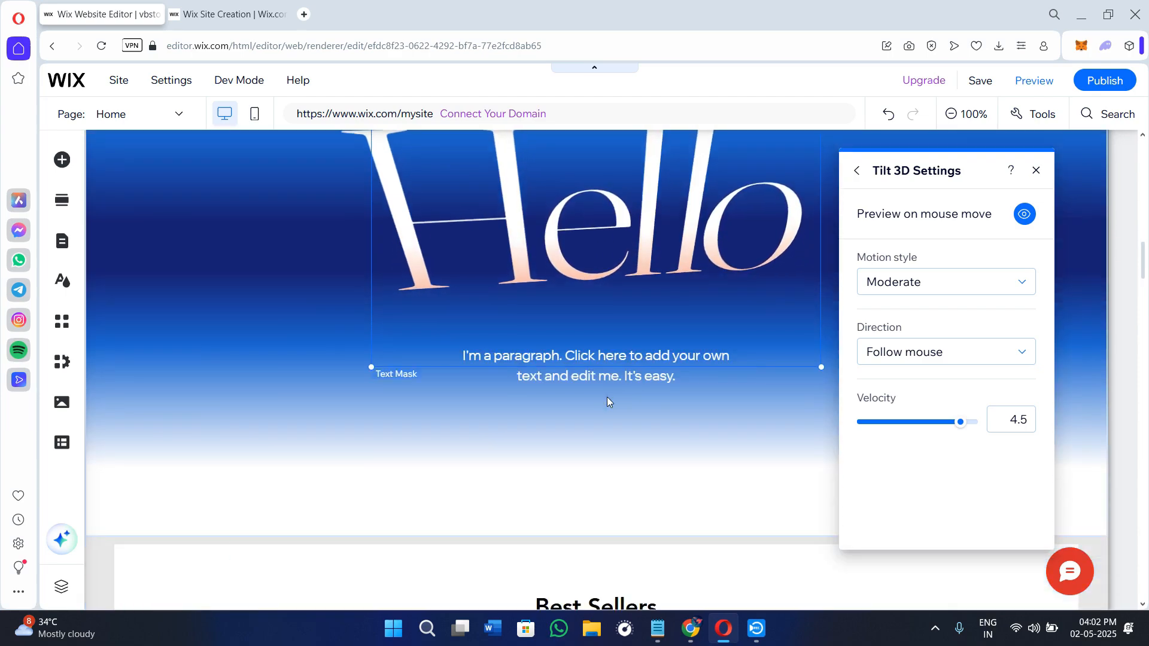
pyautogui.scroll(2, 606, 400)
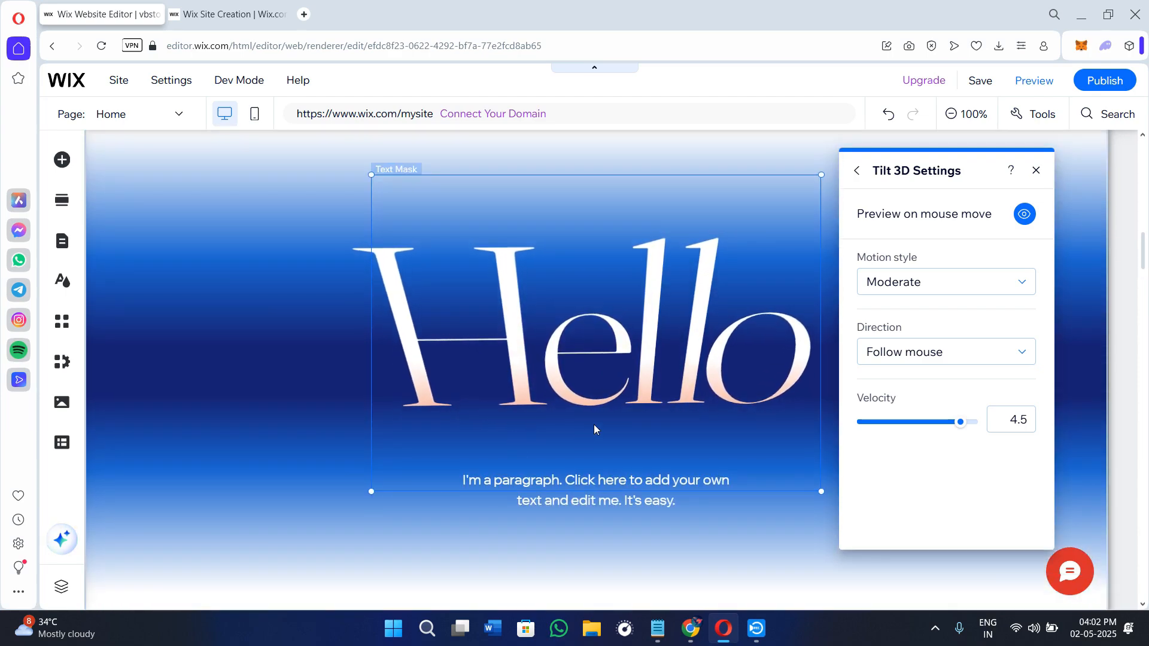
pyautogui.scroll(-2, 789, 474)
pyautogui.click(1036, 171)
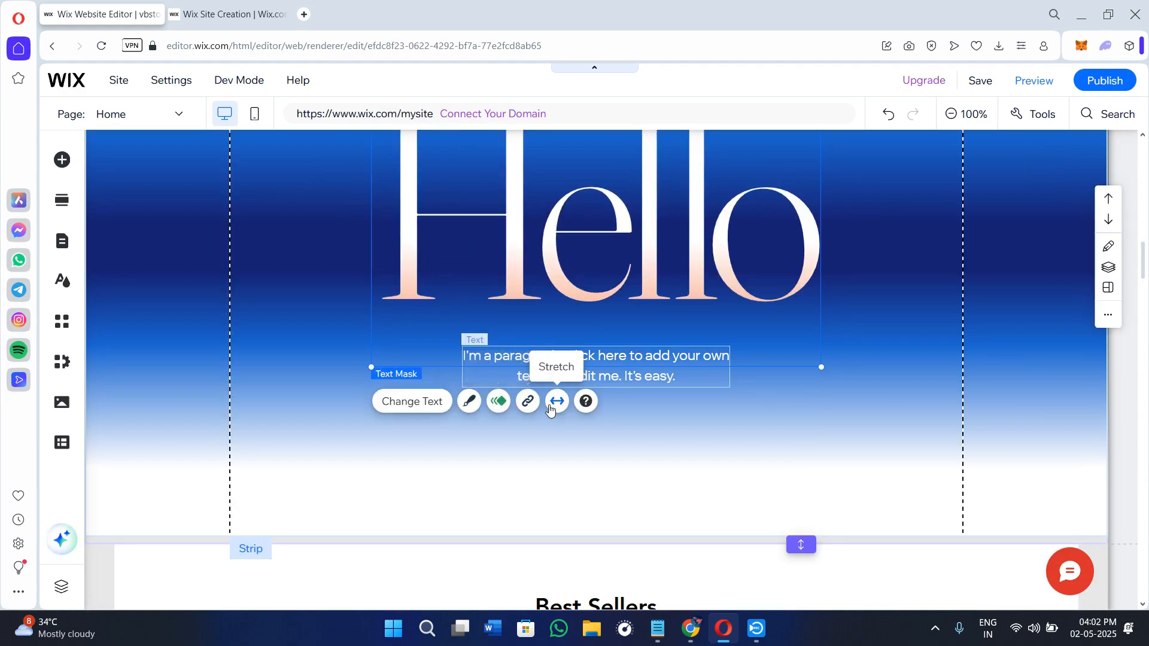
# Step: Look at the text editing options of the "Hello" text mask and the additional actions available for its section
pyautogui.click(426, 404)
pyautogui.click(1035, 170)
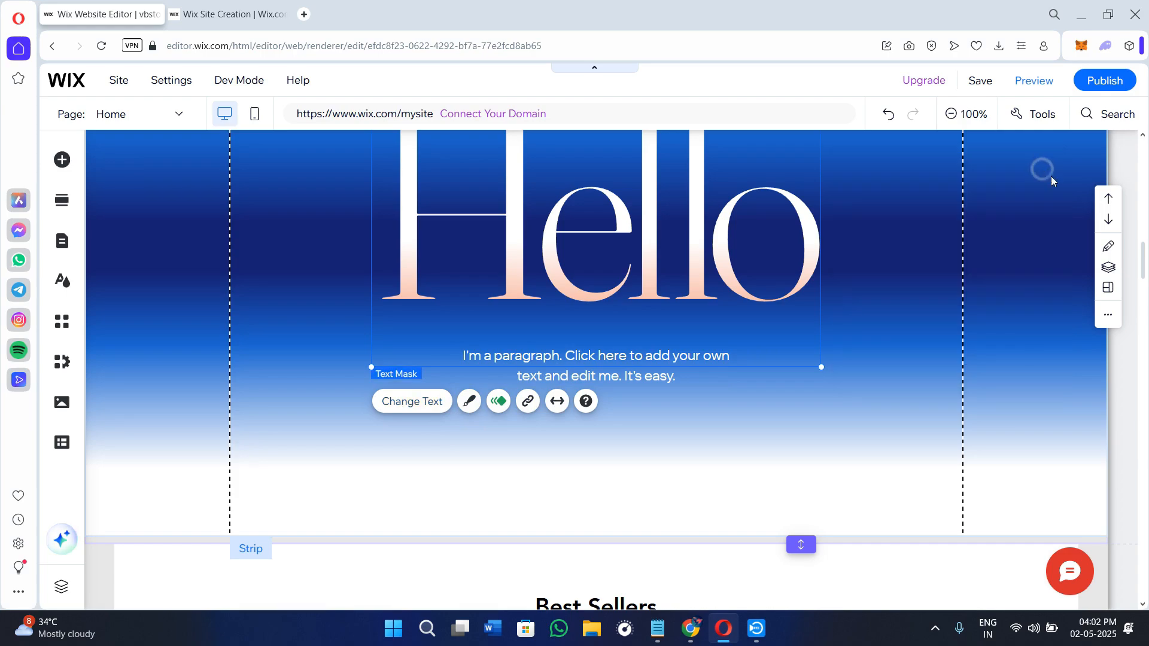
pyautogui.click(1108, 319)
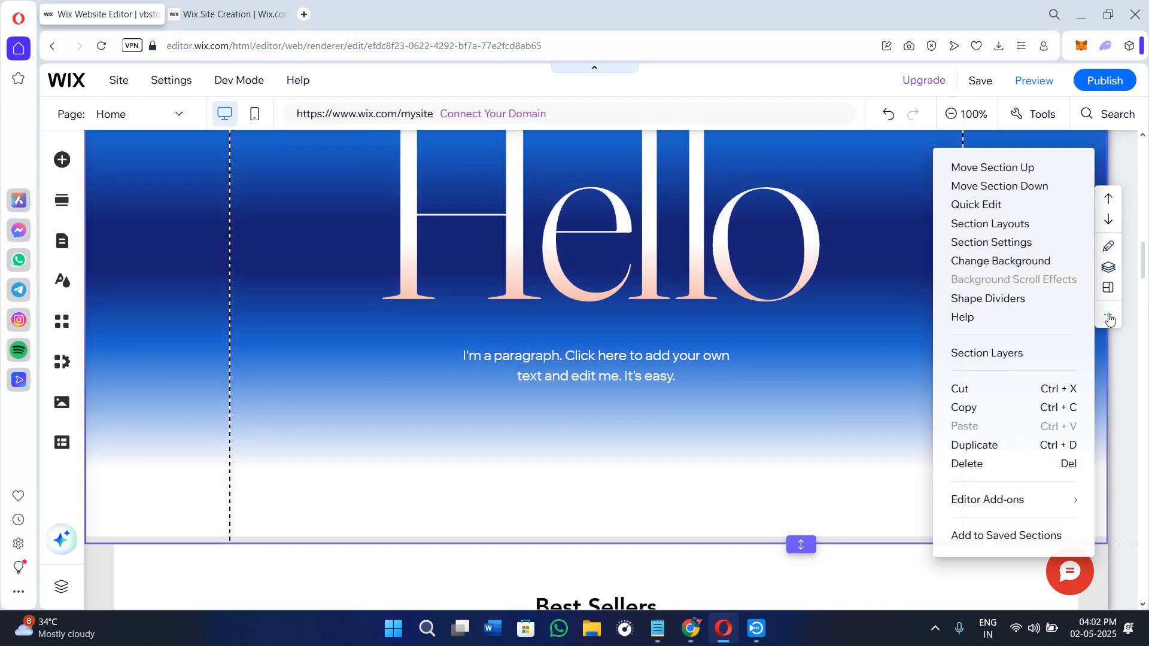
pyautogui.click(891, 314)
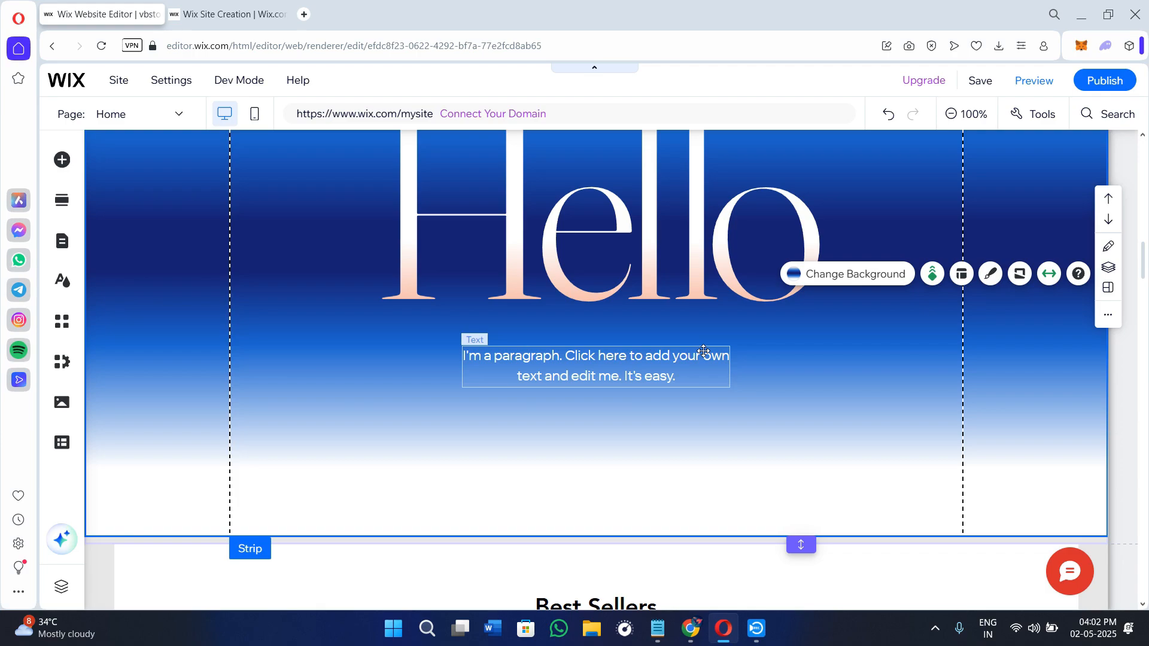
# Step: Save the site under a free Wix.com domain, keeping vbstores as the site address ending
pyautogui.scroll(-10, 824, 308)
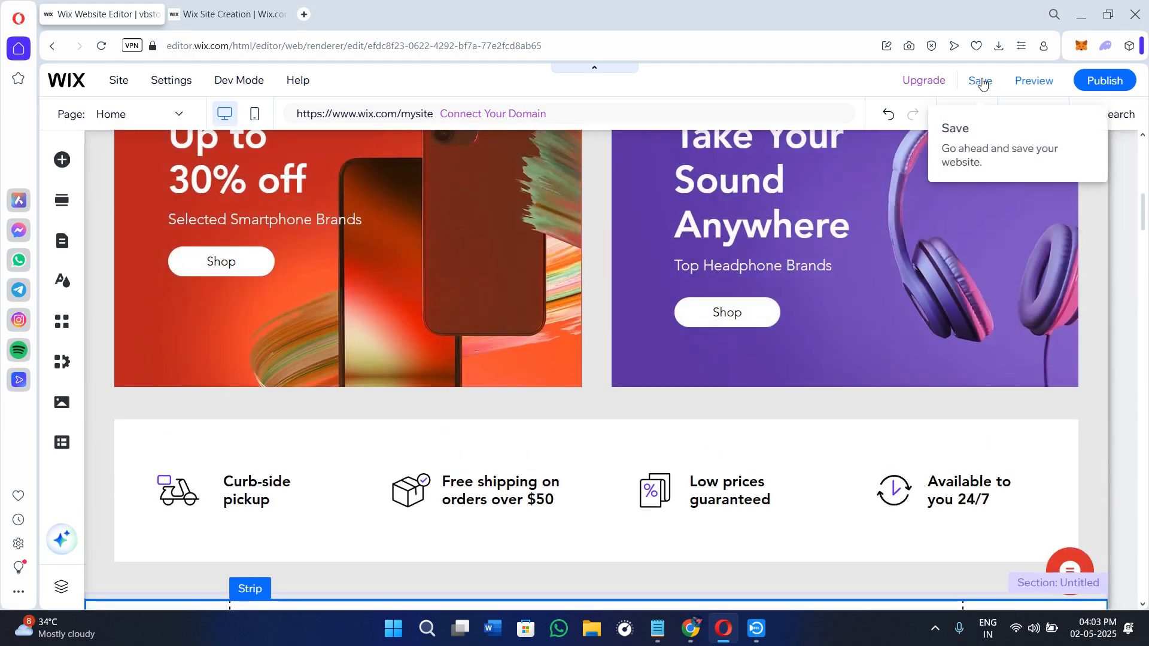
pyautogui.click(974, 83)
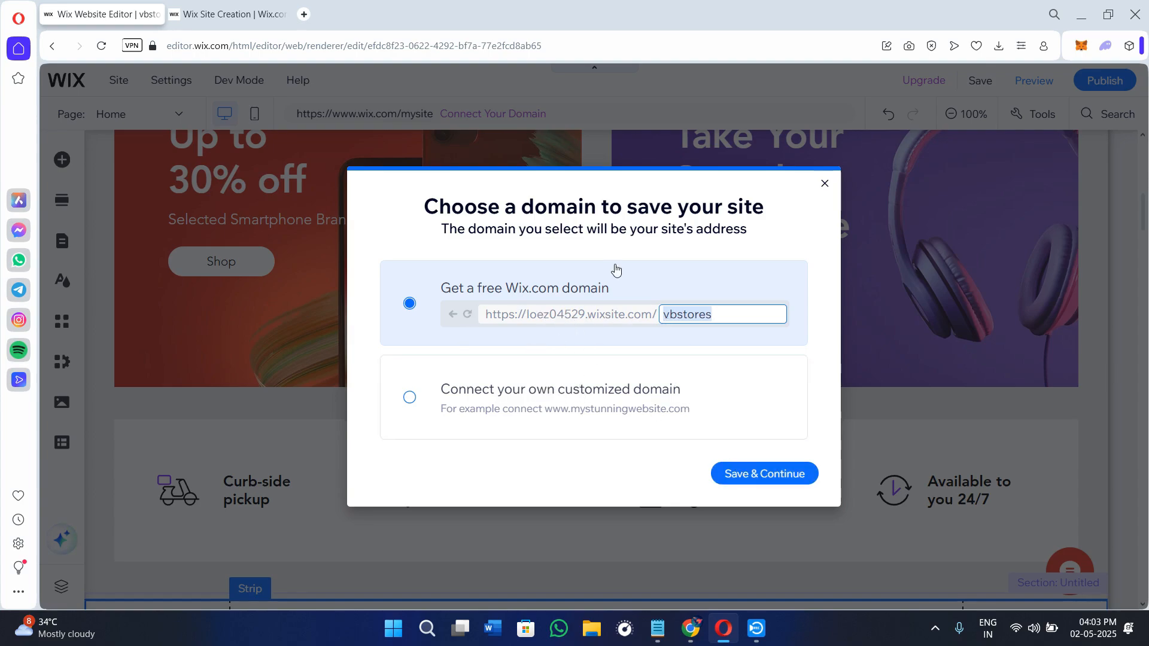
pyautogui.click(763, 474)
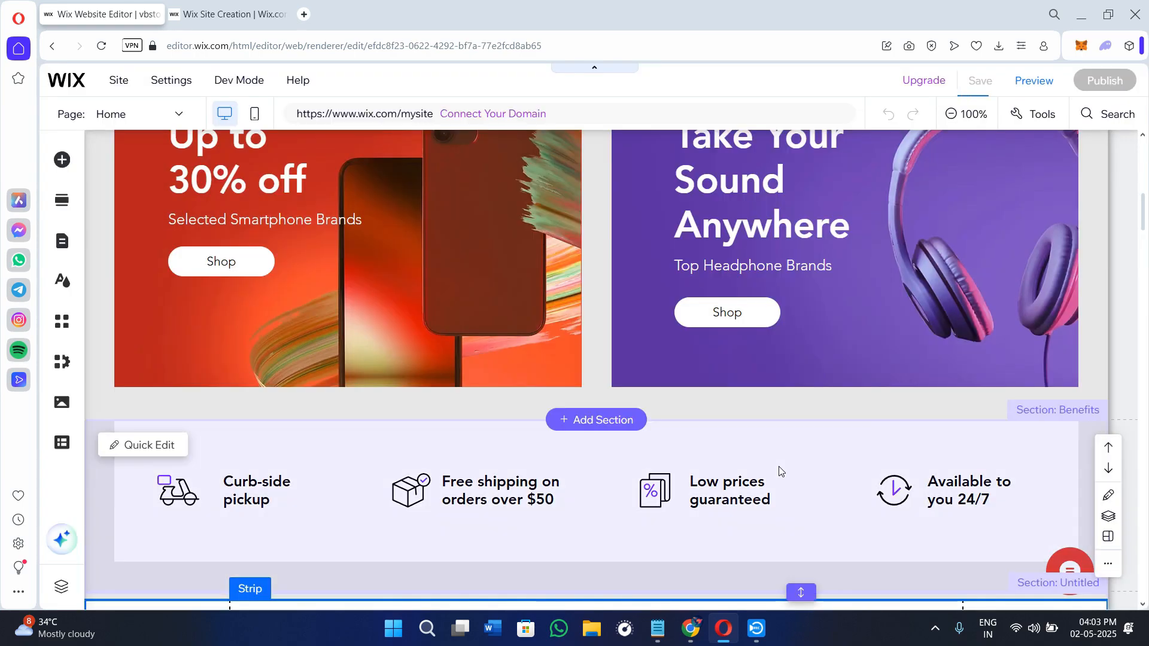
pyautogui.scroll(-10, 779, 471)
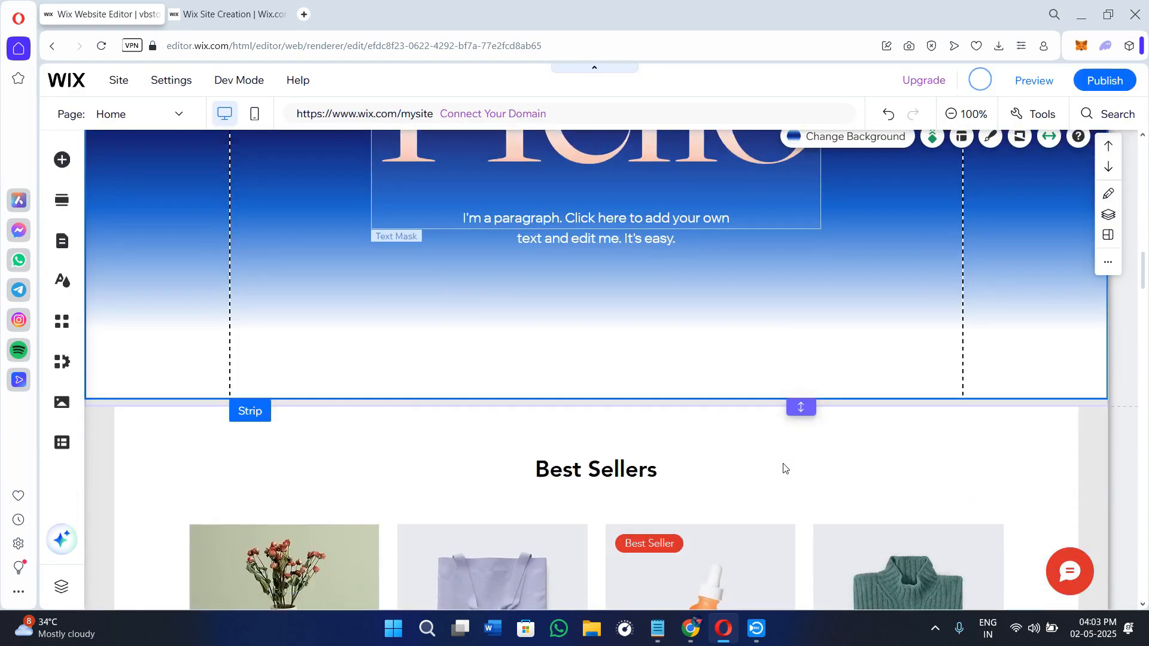
pyautogui.scroll(-4, 784, 468)
pyautogui.click(799, 475)
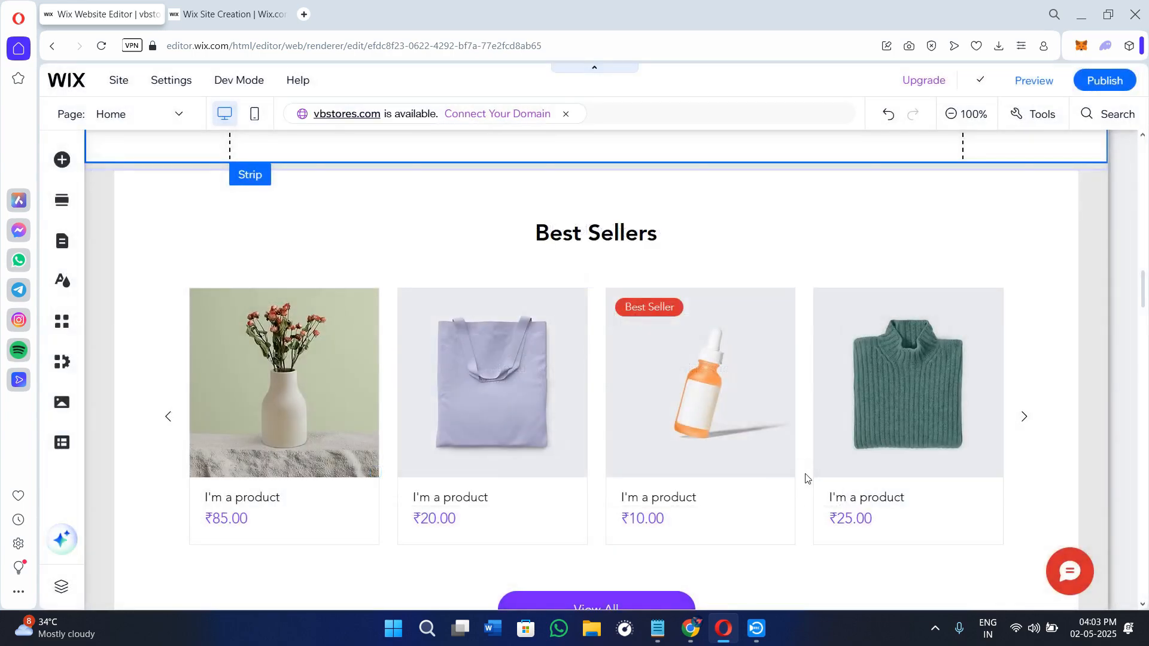